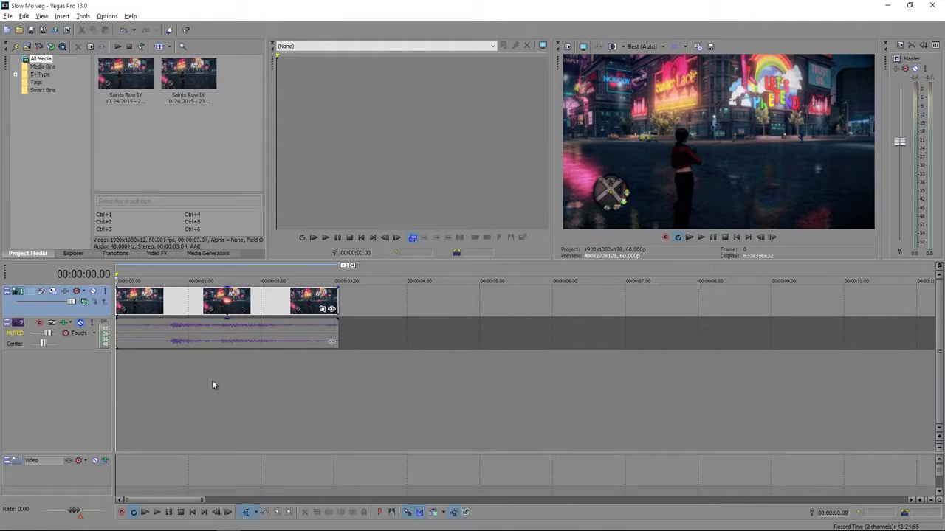
# Set the loop region to span the whole gameplay clip and play it back for a preview
pyautogui.press('space')
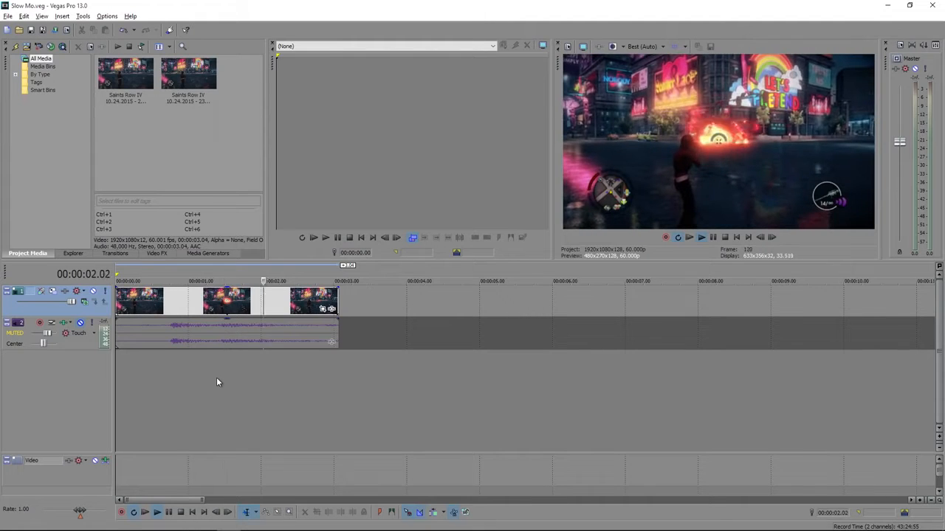
pyautogui.doubleClick(232, 317)
pyautogui.press('space')
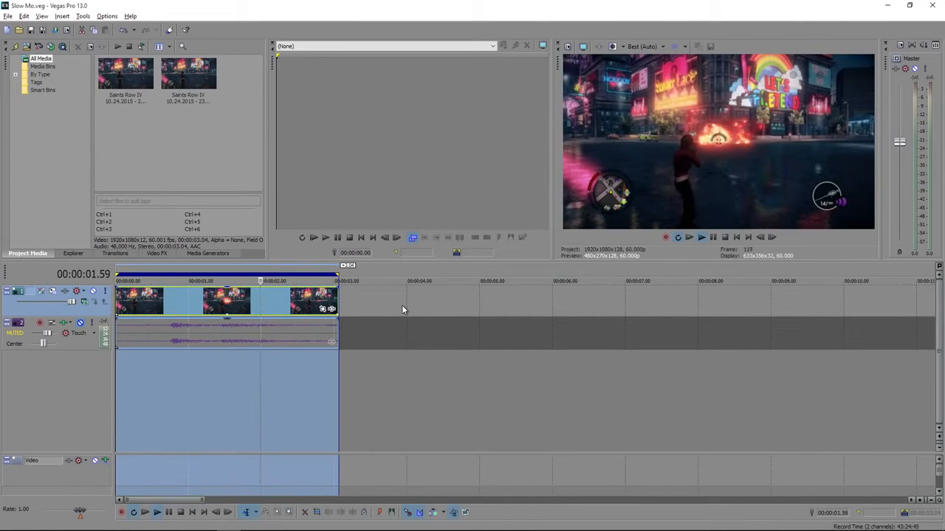
pyautogui.press('space')
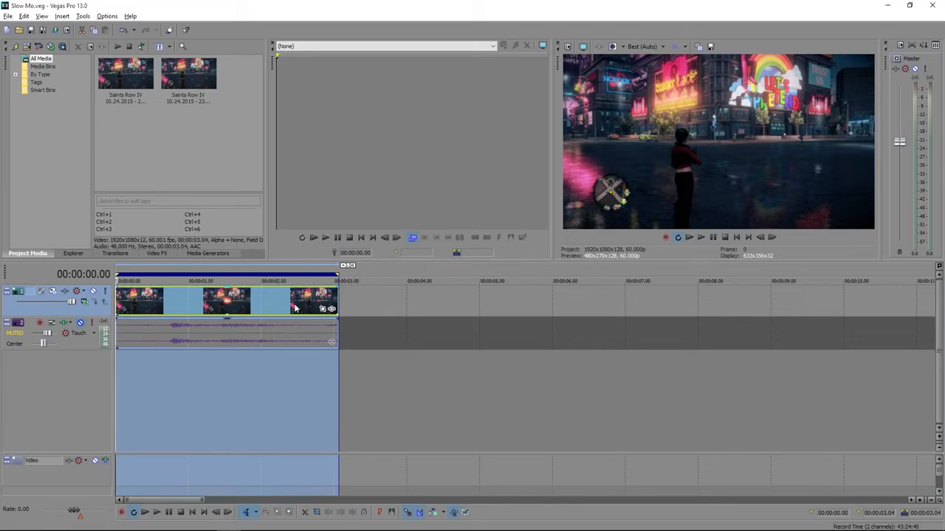
# Change one of the event switches on the video clip in track 1
pyautogui.click(295, 309)
pyautogui.rightClick(265, 309)
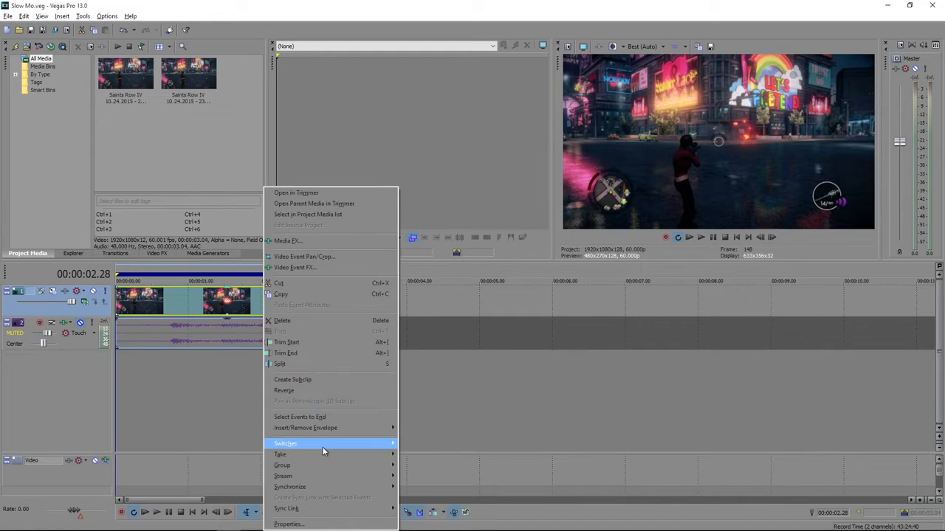
pyautogui.moveTo(322, 447)
pyautogui.click(421, 443)
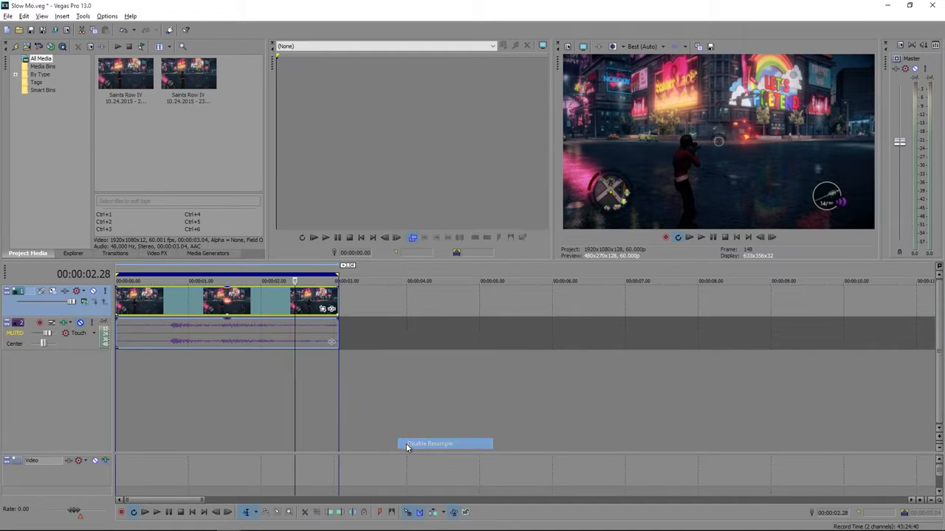
# Normalize the clip's audio event on track 2
pyautogui.click(253, 339)
pyautogui.rightClick(263, 336)
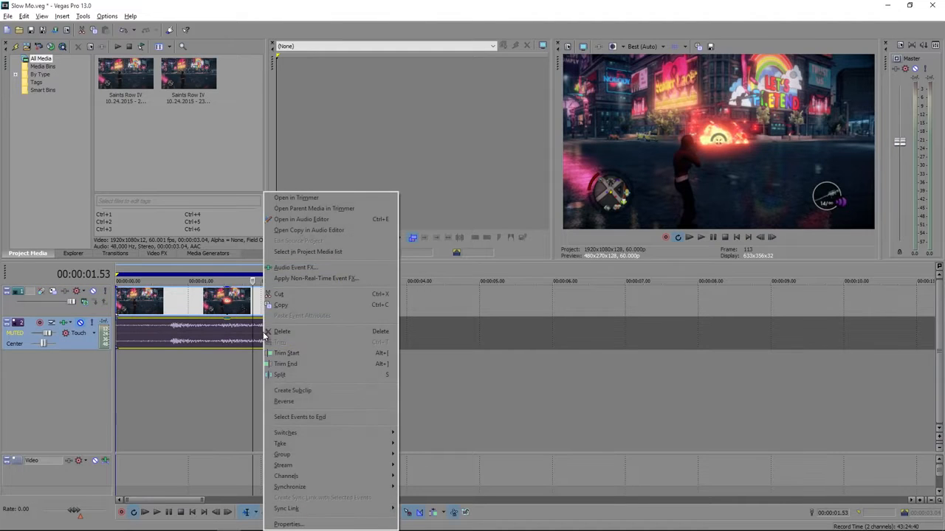
pyautogui.moveTo(337, 433)
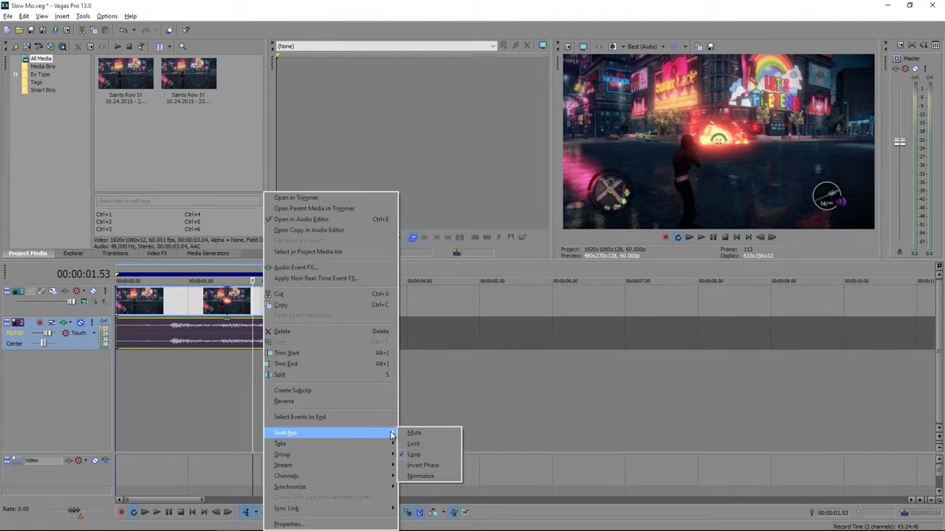
pyautogui.click(420, 477)
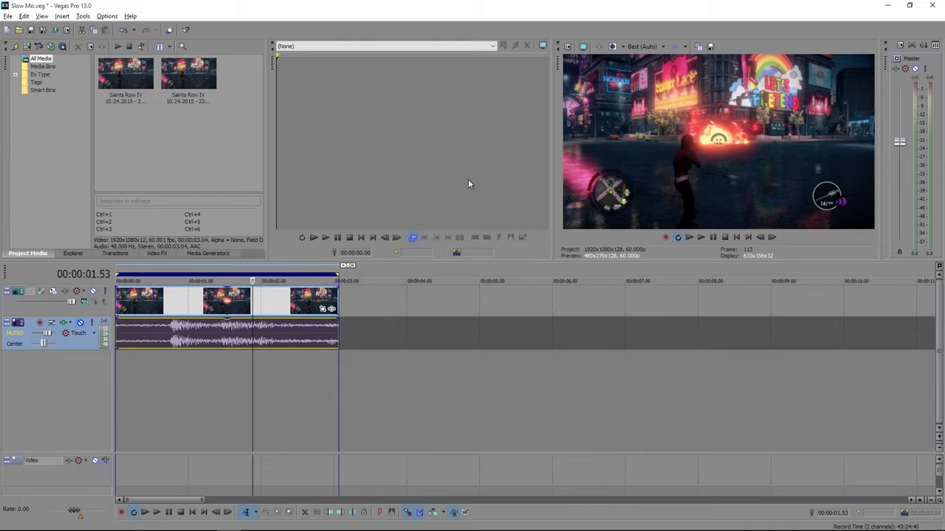
# Check the project's video properties, including template, frame rate and rendering settings, without changing them
pyautogui.click(568, 48)
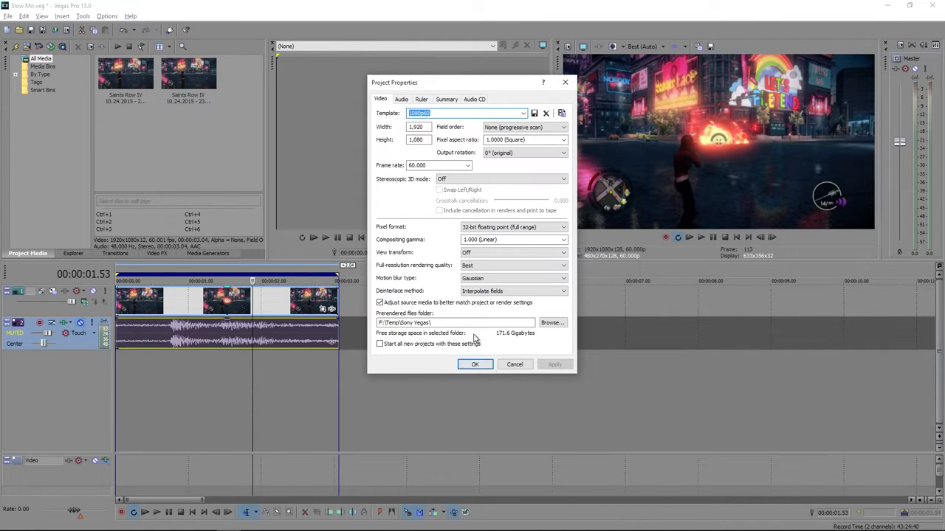
pyautogui.click(476, 367)
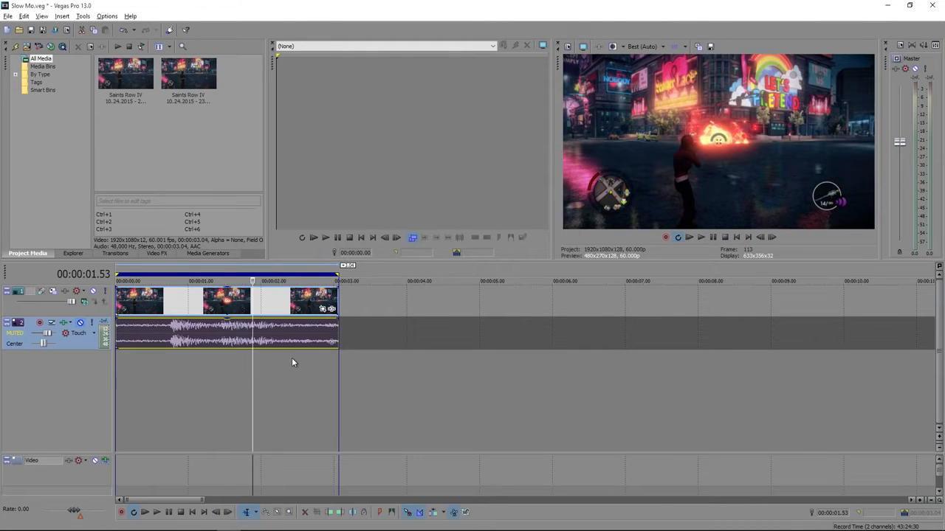
# Examine the clip frame by frame from the fireball charging up through the explosion to the end of the clip
pyautogui.click(201, 371)
pyautogui.press('Left')
pyautogui.press('Left')
pyautogui.press('Left')
pyautogui.press('Left')
pyautogui.press('Left')
pyautogui.press('Left')
pyautogui.press('Left')
pyautogui.press('Left')
pyautogui.press('Left')
pyautogui.press('Left')
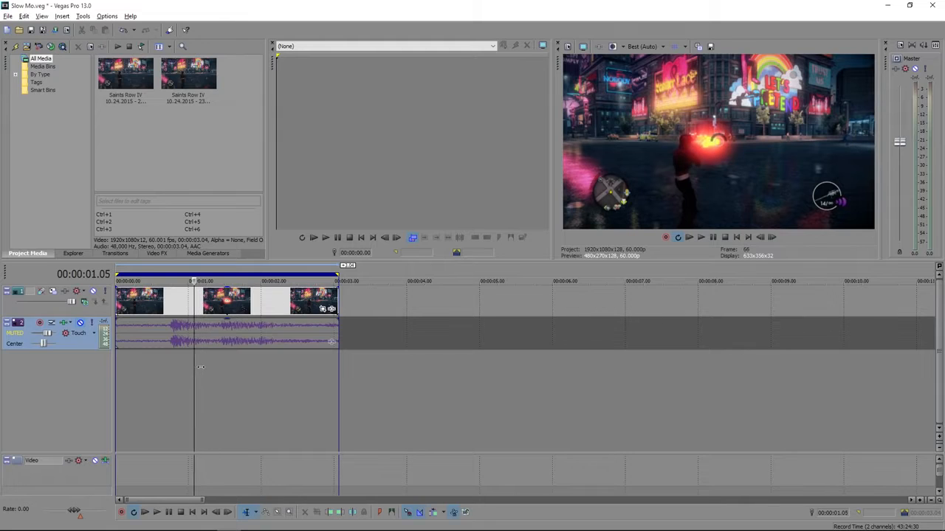
pyautogui.press('Left')
pyautogui.press('Left')
pyautogui.press('Left')
pyautogui.press('Left')
pyautogui.press('Left')
pyautogui.press('Left')
pyautogui.press('Left')
pyautogui.press('Left')
pyautogui.press('Left')
pyautogui.press('Left')
pyautogui.press('Left')
pyautogui.press('Left')
pyautogui.press('Left')
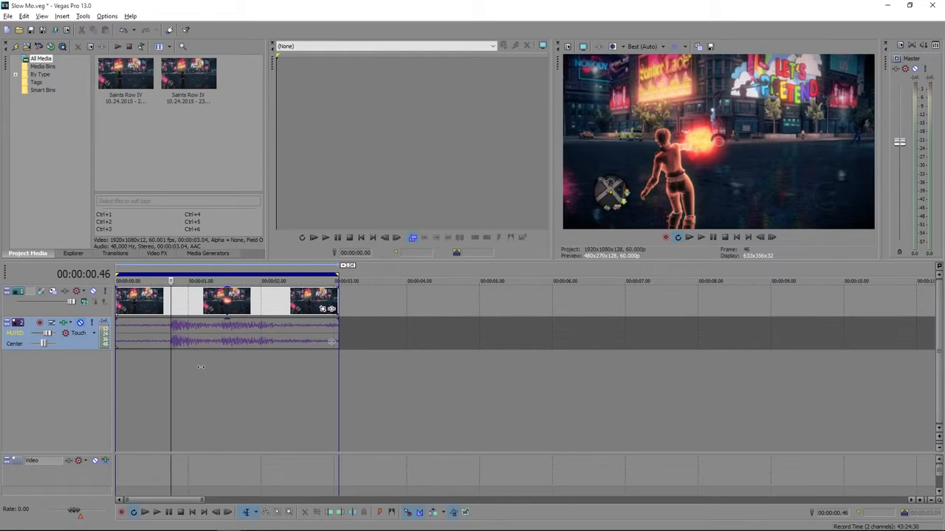
pyautogui.scroll(3, 201, 367)
pyautogui.press('Right')
pyautogui.press('Right')
pyautogui.press('Right')
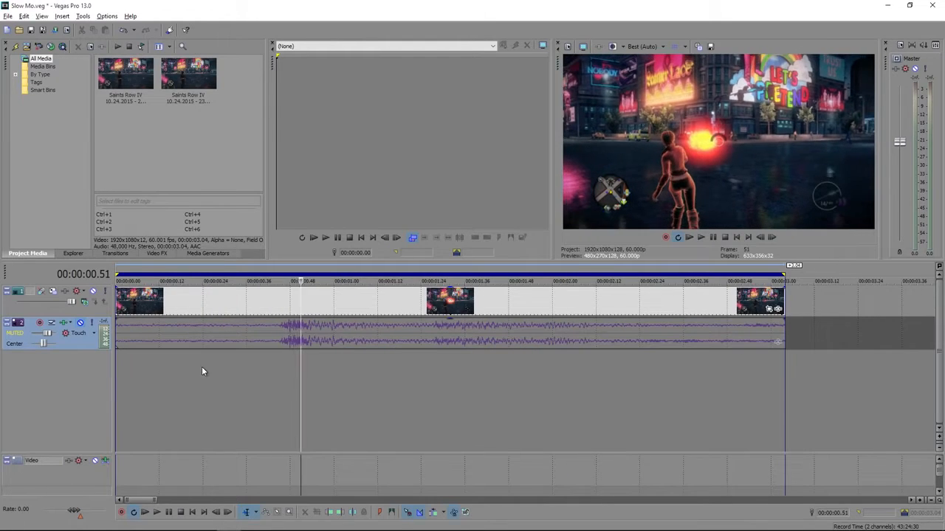
pyautogui.scroll(1, 203, 369)
pyautogui.press('Right')
pyautogui.press('Right')
pyautogui.press('Right')
pyautogui.press('Right')
pyautogui.press('Right')
pyautogui.press('Right')
pyautogui.press('Right')
pyautogui.press('Right')
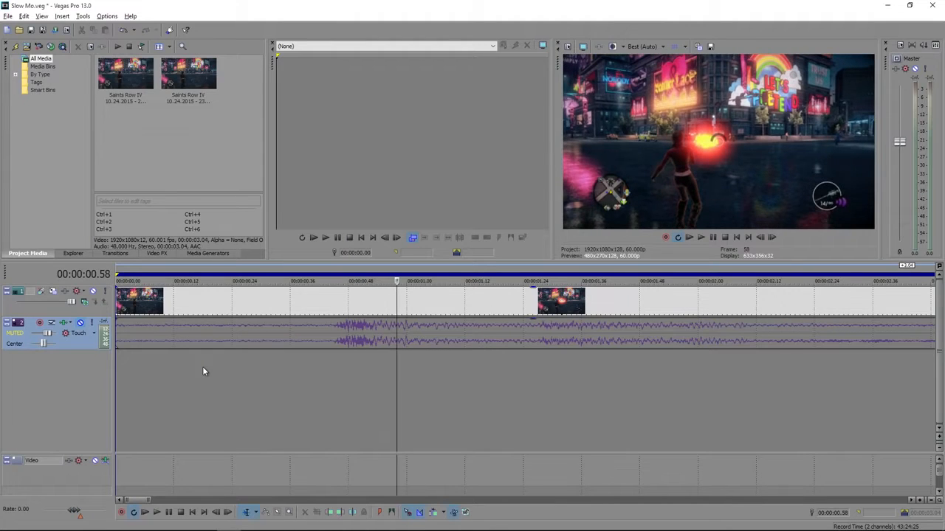
pyautogui.press('Right')
pyautogui.press('Right')
pyautogui.press('Right')
pyautogui.press('Right')
pyautogui.press('Right')
pyautogui.press('Right')
pyautogui.press('Right')
pyautogui.press('Right')
pyautogui.press('Right')
pyautogui.press('Right')
pyautogui.press('Right')
pyautogui.press('Right')
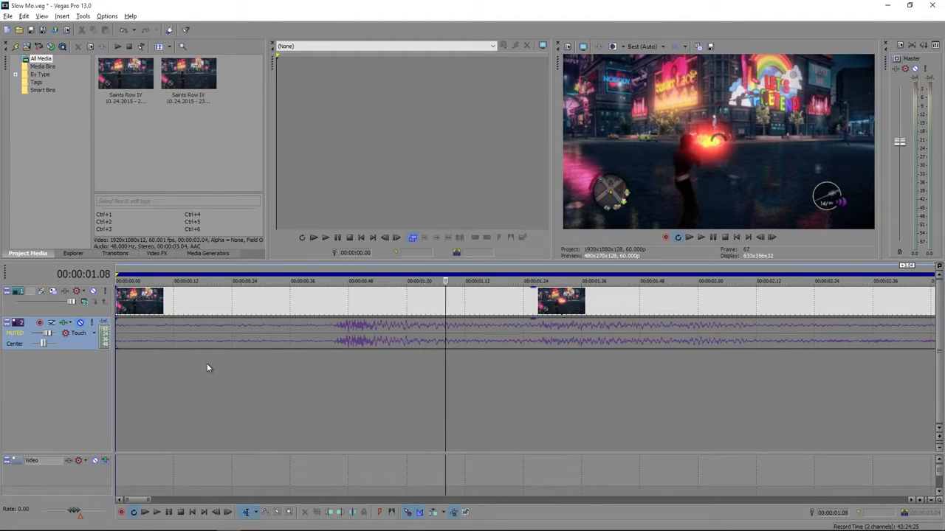
pyautogui.press('Right')
pyautogui.press('Right')
pyautogui.press('Right')
pyautogui.press('Right')
pyautogui.press('Right')
pyautogui.press('Right')
pyautogui.press('Right')
pyautogui.press('Right')
pyautogui.press('Right')
pyautogui.press('Right')
pyautogui.press('Right')
pyautogui.press('Right')
pyautogui.press('Right')
pyautogui.press('Right')
pyautogui.press('Right')
pyautogui.press('Right')
pyautogui.press('Right')
pyautogui.press('Right')
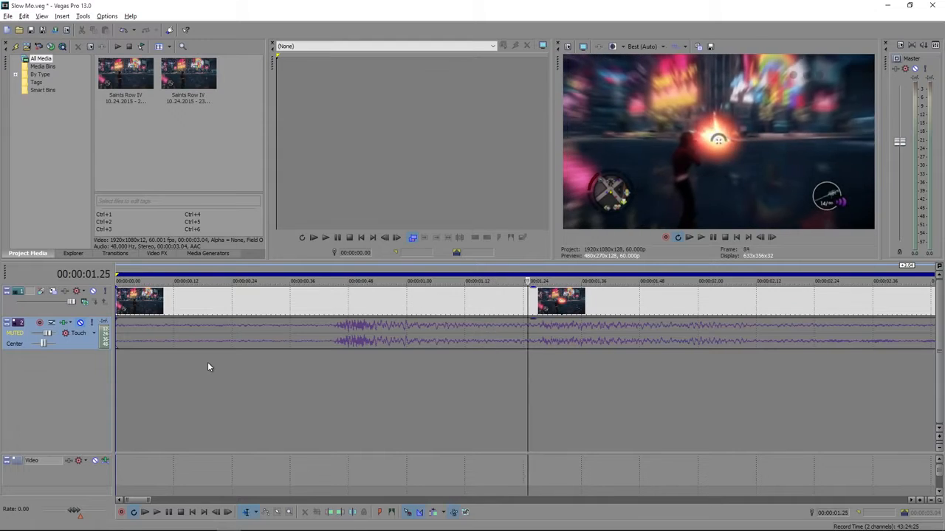
pyautogui.press('Right')
pyautogui.press('Right')
pyautogui.press('Right')
pyautogui.press('Right')
pyautogui.press('Right')
pyautogui.press('Right')
pyautogui.press('Right')
pyautogui.press('Right')
pyautogui.press('Right')
pyautogui.press('Right')
pyautogui.press('Right')
pyautogui.press('Right')
pyautogui.press('Right')
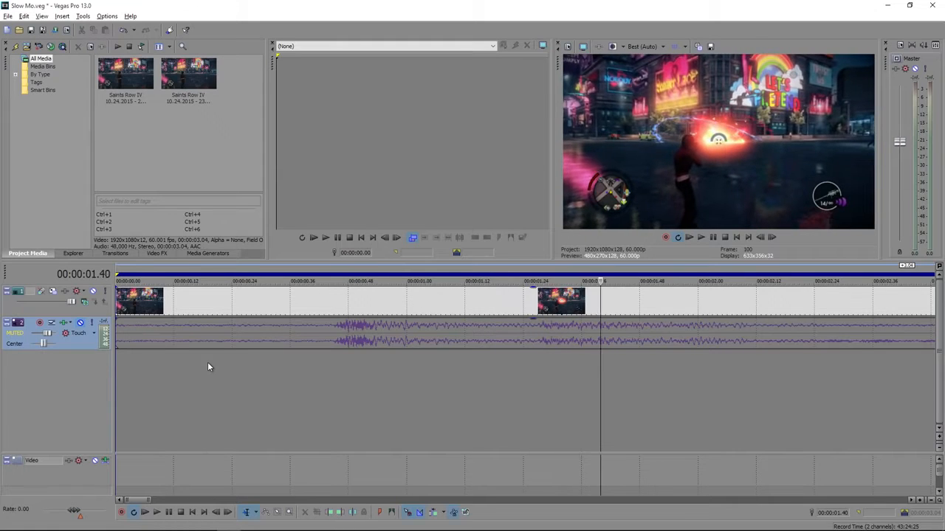
pyautogui.press('Right')
pyautogui.press('Right')
pyautogui.press('Right')
pyautogui.press('Right')
pyautogui.press('Right')
pyautogui.press('Right')
pyautogui.press('Right')
pyautogui.press('Right')
pyautogui.press('Right')
pyautogui.press('Right')
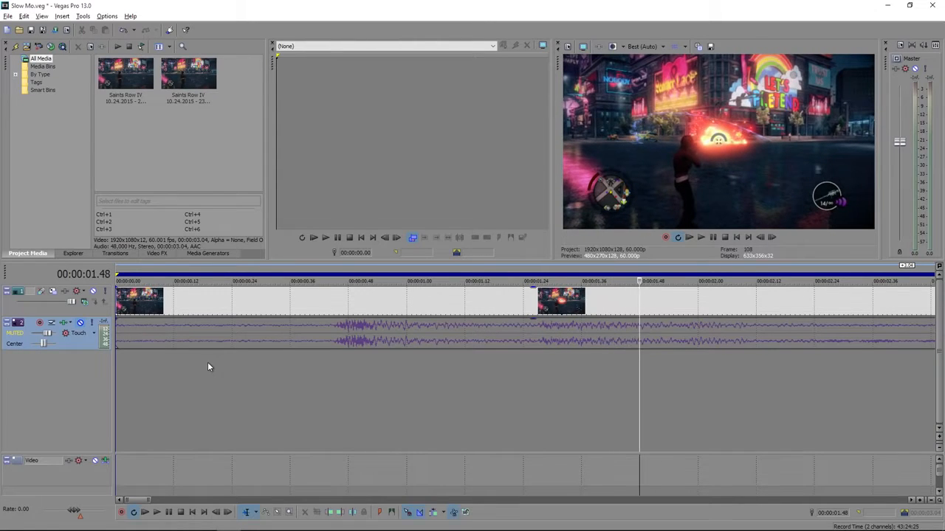
pyautogui.press('Right')
pyautogui.press('Right')
pyautogui.press('Right')
pyautogui.press('Right')
pyautogui.press('Right')
pyautogui.press('Right')
pyautogui.press('Right')
pyautogui.press('Right')
pyautogui.press('Right')
pyautogui.press('Right')
pyautogui.press('Right')
pyautogui.press('Right')
pyautogui.press('Right')
pyautogui.press('Right')
pyautogui.press('Right')
pyautogui.press('Right')
pyautogui.press('Right')
pyautogui.press('Right')
pyautogui.press('Right')
pyautogui.press('Right')
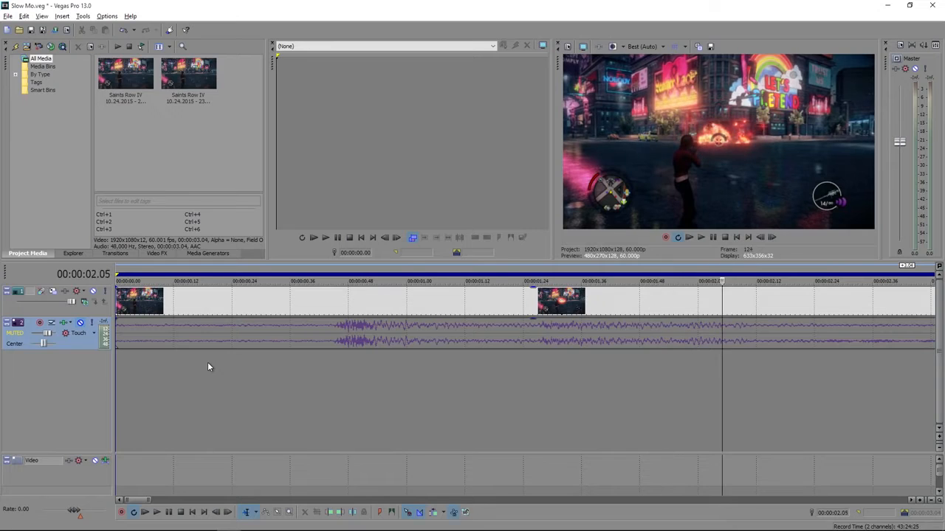
pyautogui.press('Right')
pyautogui.press('Right')
pyautogui.press('Right')
pyautogui.press('Right')
pyautogui.press('Right')
pyautogui.press('Right')
pyautogui.press('Right')
pyautogui.press('Right')
pyautogui.press('Right')
pyautogui.press('Right')
pyautogui.press('Right')
pyautogui.press('Right')
pyautogui.press('Right')
pyautogui.press('Right')
pyautogui.press('Right')
pyautogui.press('Right')
pyautogui.press('Right')
pyautogui.press('Right')
pyautogui.press('Right')
pyautogui.press('Right')
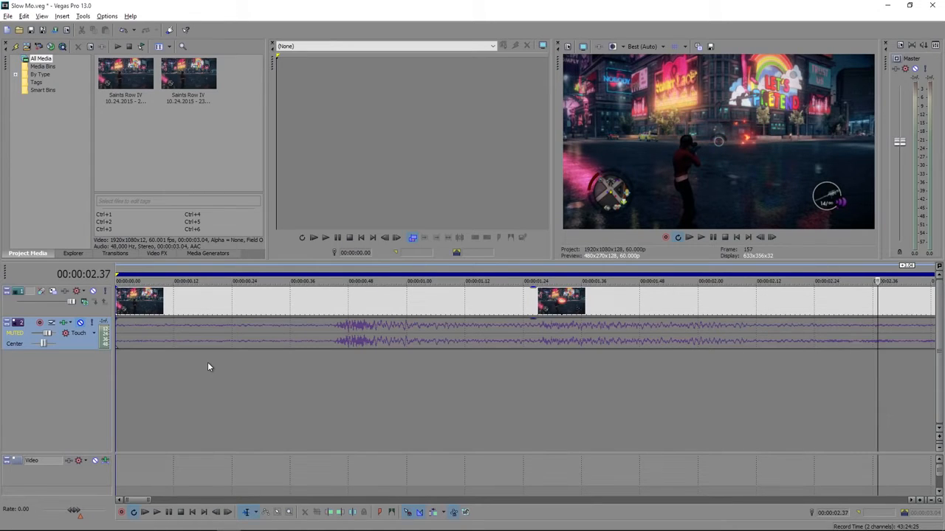
pyautogui.press('Right')
pyautogui.press('Right')
pyautogui.press('Right')
pyautogui.press('Right')
pyautogui.press('Right')
pyautogui.press('Right')
pyautogui.press('Right')
pyautogui.press('Right')
pyautogui.press('Right')
pyautogui.press('Right')
pyautogui.press('Right')
pyautogui.press('Right')
pyautogui.press('Right')
pyautogui.press('Right')
pyautogui.press('Right')
pyautogui.press('Right')
pyautogui.press('Right')
pyautogui.press('Right')
pyautogui.press('Right')
pyautogui.press('Right')
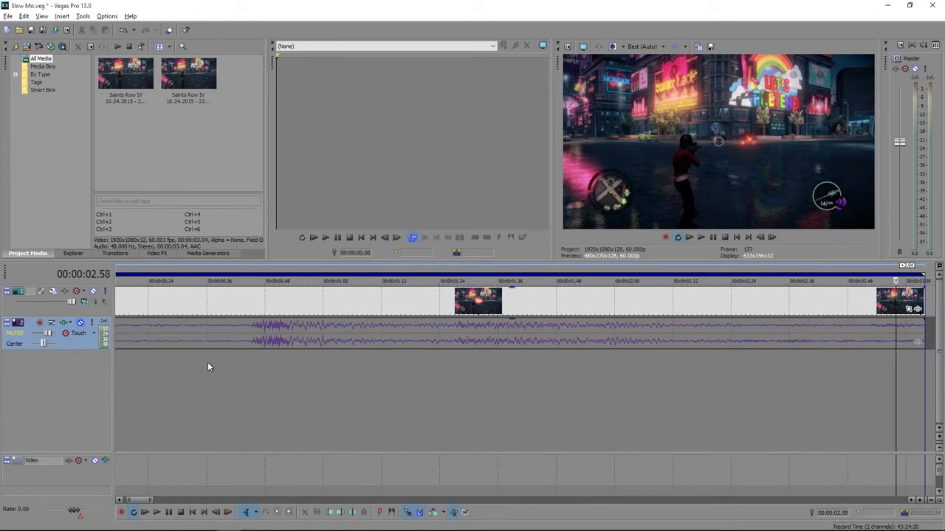
# Split the video and audio clip at 00:00:01.34, just after the fireball is thrown
pyautogui.scroll(-5, 207, 361)
pyautogui.click(211, 385)
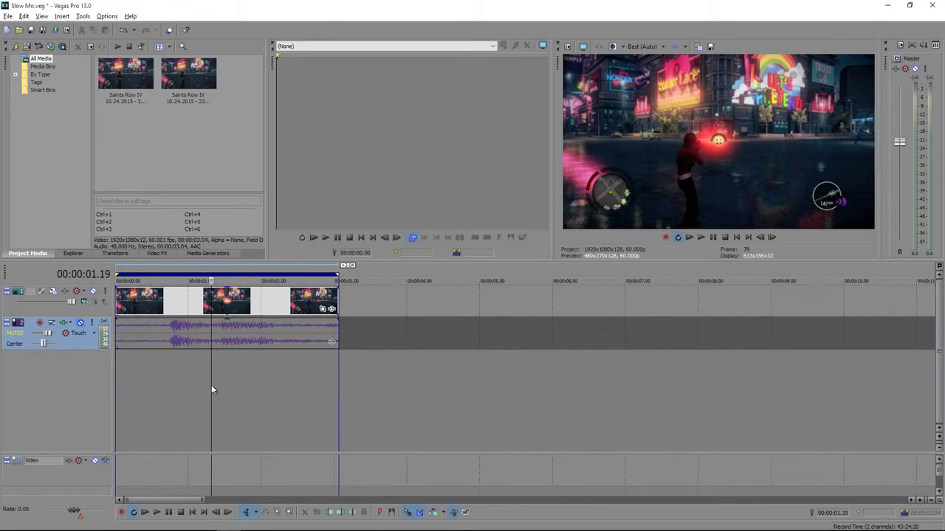
pyautogui.click(198, 363)
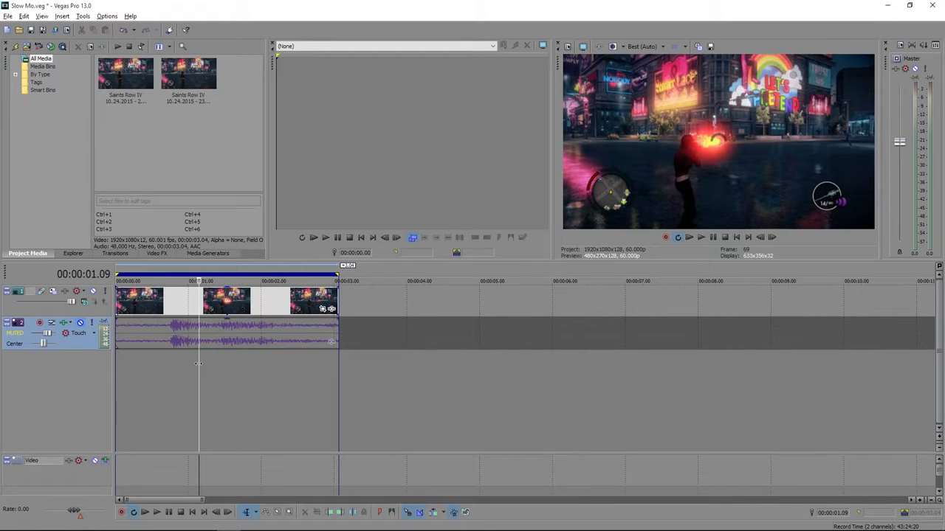
pyautogui.press('Left')
pyautogui.press('Left')
pyautogui.press('Left')
pyautogui.press('Left')
pyautogui.press('Left')
pyautogui.press('Left')
pyautogui.press('Left')
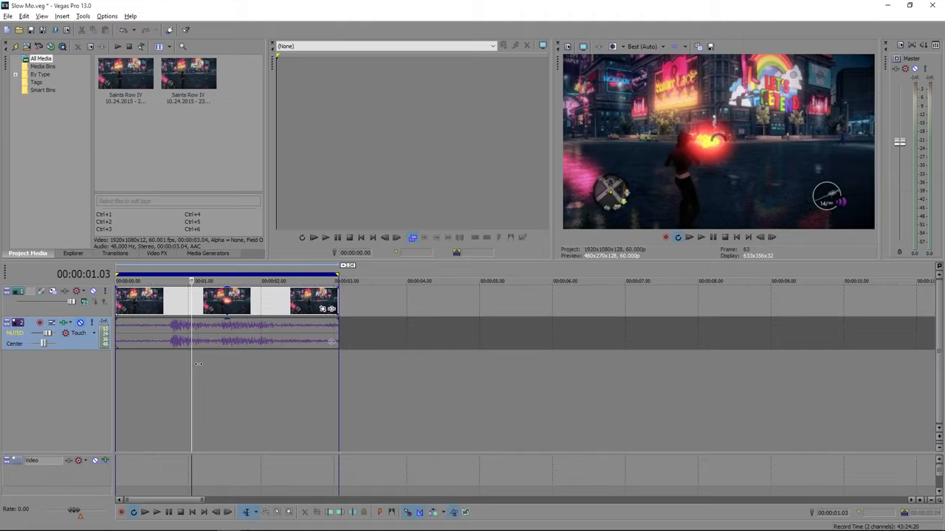
pyautogui.press('Right')
pyautogui.press('Right')
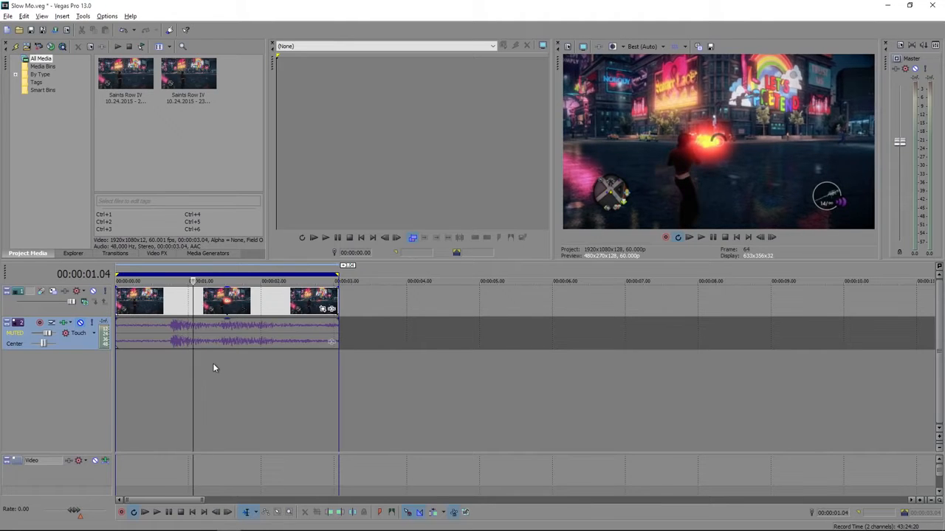
pyautogui.scroll(2, 213, 363)
pyautogui.scroll(1, 222, 365)
pyautogui.press('Right')
pyautogui.press('Right')
pyautogui.press('Right')
pyautogui.press('Right')
pyautogui.press('Right')
pyautogui.press('Right')
pyautogui.press('Right')
pyautogui.press('Right')
pyautogui.press('Right')
pyautogui.press('Right')
pyautogui.press('Right')
pyautogui.press('Right')
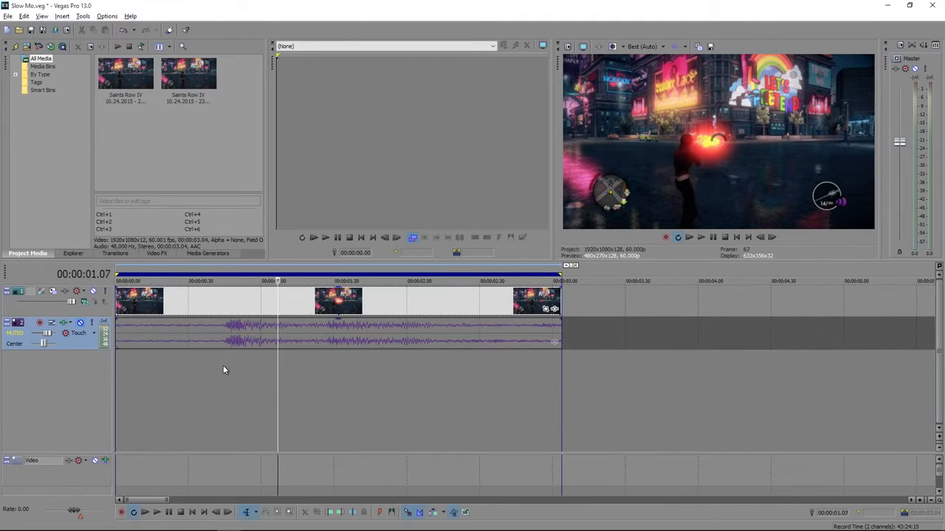
pyautogui.press('Right')
pyautogui.press('Right')
pyautogui.press('Right')
pyautogui.press('Right')
pyautogui.press('Right')
pyautogui.press('Right')
pyautogui.press('Right')
pyautogui.press('Right')
pyautogui.press('Right')
pyautogui.press('Right')
pyautogui.press('Right')
pyautogui.press('Right')
pyautogui.press('Right')
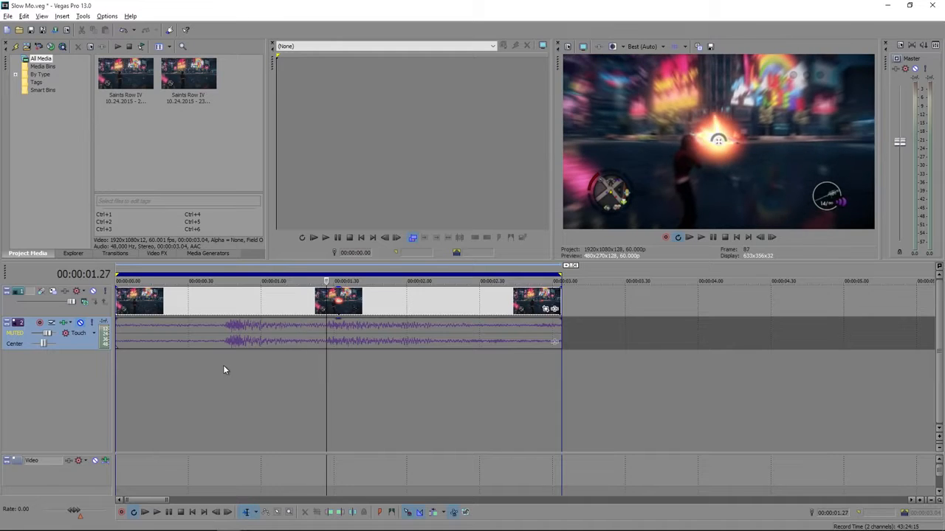
pyautogui.press('Right')
pyautogui.press('Right')
pyautogui.press('Right')
pyautogui.press('Right')
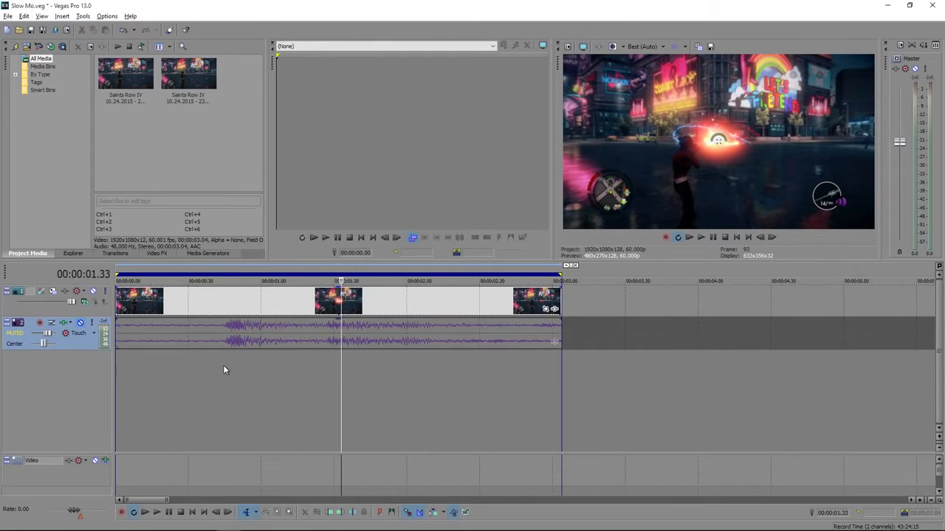
pyautogui.press('Right')
pyautogui.press('Right')
pyautogui.press('Left')
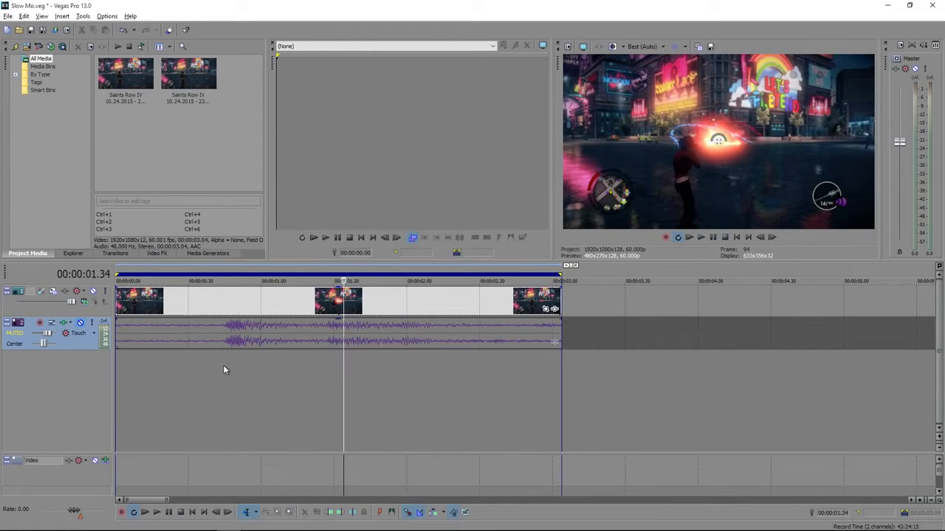
pyautogui.press('s')
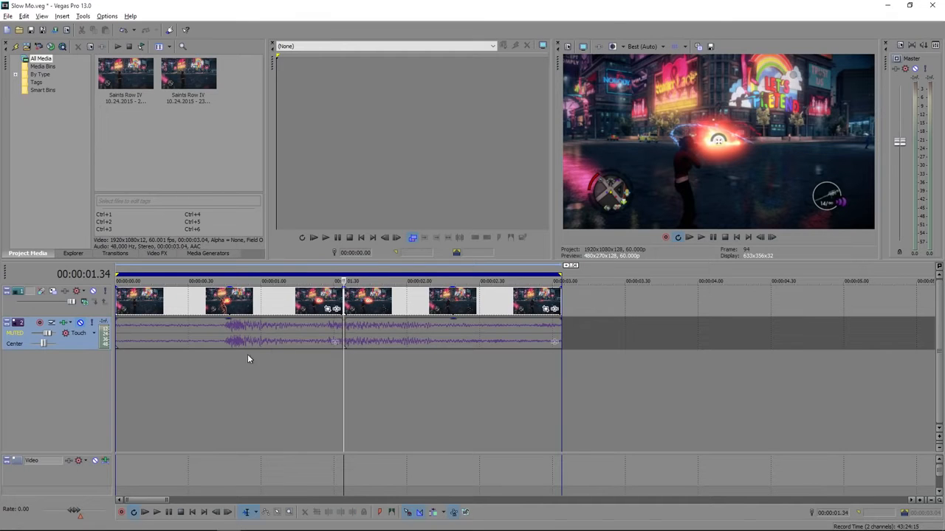
# Split the second segment at 00:00:02.03, as the explosion dies down, to isolate the explosion section
pyautogui.click(385, 313)
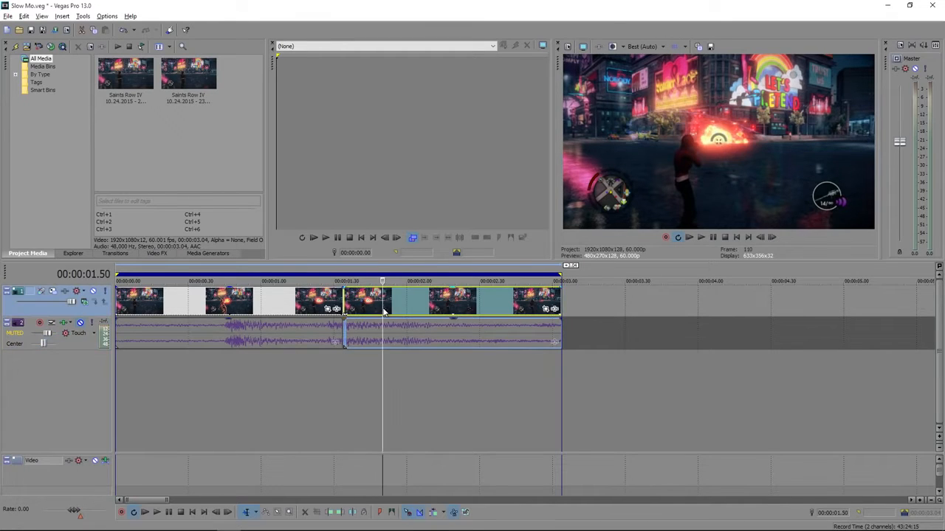
pyautogui.press('Right')
pyautogui.press('Right')
pyautogui.press('Right')
pyautogui.press('Right')
pyautogui.press('Right')
pyautogui.press('Right')
pyautogui.press('Right')
pyautogui.press('Right')
pyautogui.press('Right')
pyautogui.press('Right')
pyautogui.press('Right')
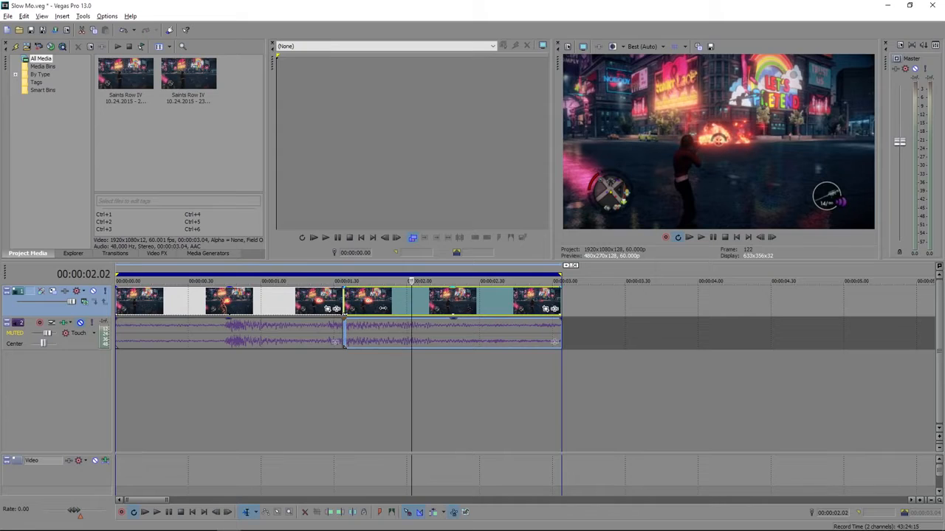
pyautogui.press('Left')
pyautogui.press('Left')
pyautogui.press('Left')
pyautogui.press('Right')
pyautogui.press('Right')
pyautogui.press('Right')
pyautogui.press('Left')
pyautogui.press('Left')
pyautogui.press('Right')
pyautogui.press('Left')
pyautogui.press('Left')
pyautogui.press('Right')
pyautogui.press('Right')
pyautogui.press('Right')
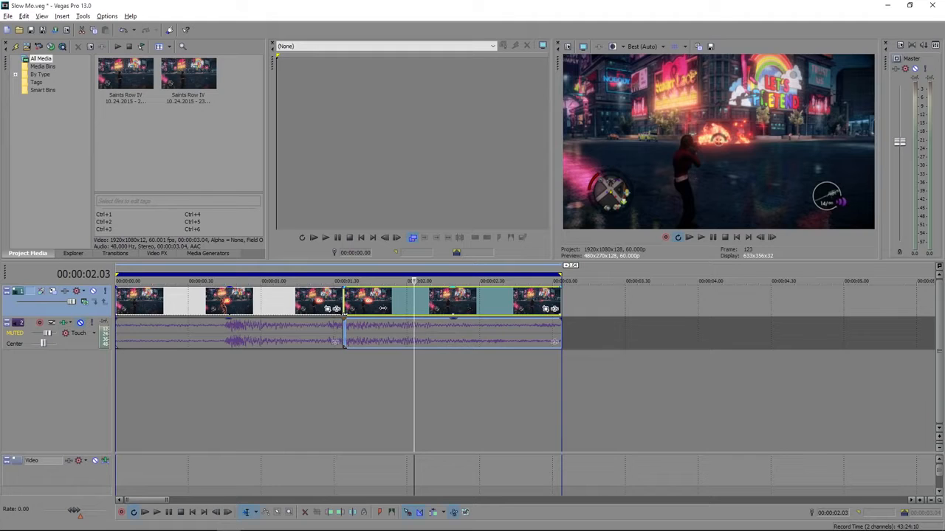
pyautogui.press('s')
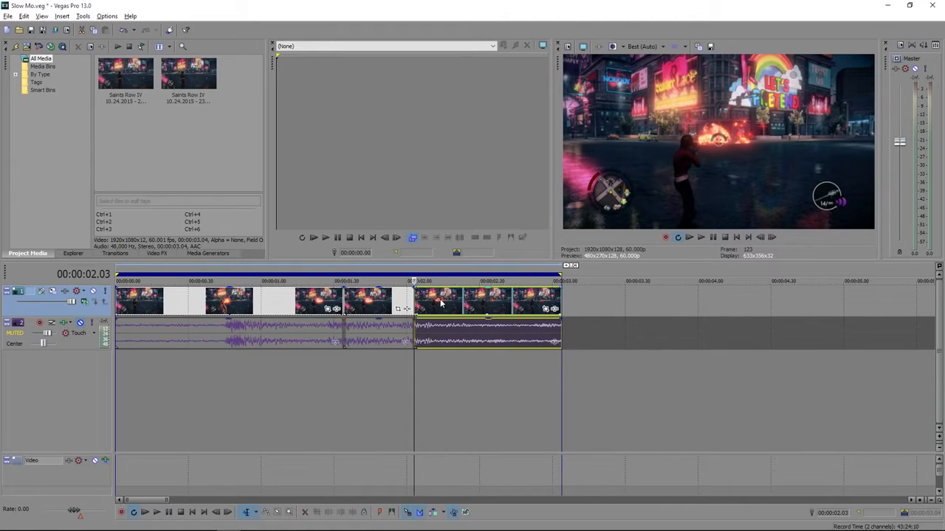
# Move the last segment along the timeline to start at about 00:00:03.23, leaving a gap, and select the middle segment
pyautogui.moveTo(441, 302); pyautogui.dragTo(634, 302)
pyautogui.click(369, 303)
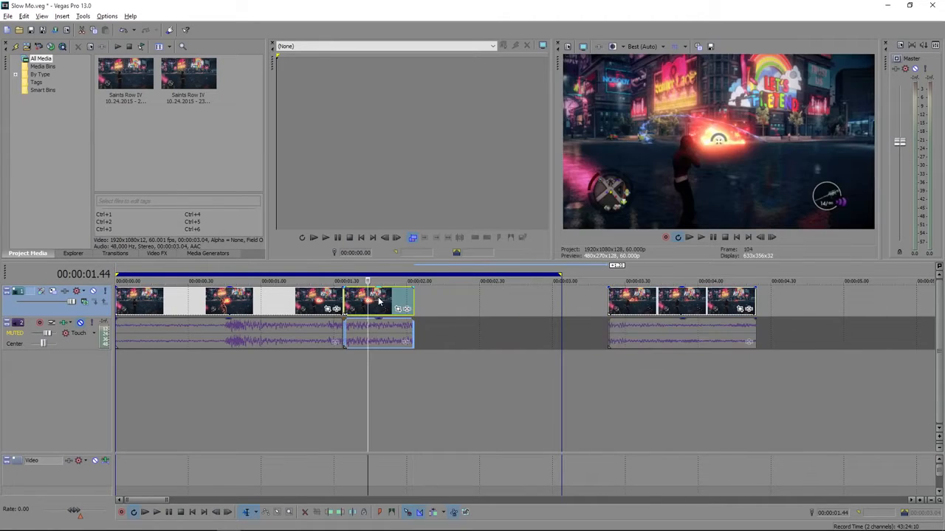
# Create a subclip from the middle segment and replace the original segment on the timeline with that subclip at 00:00:01.34
pyautogui.rightClick(378, 299)
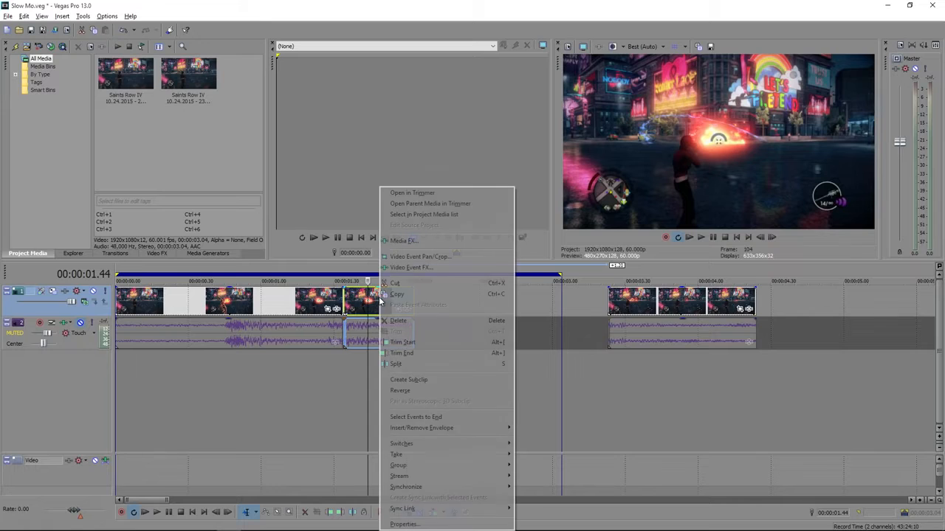
pyautogui.click(429, 381)
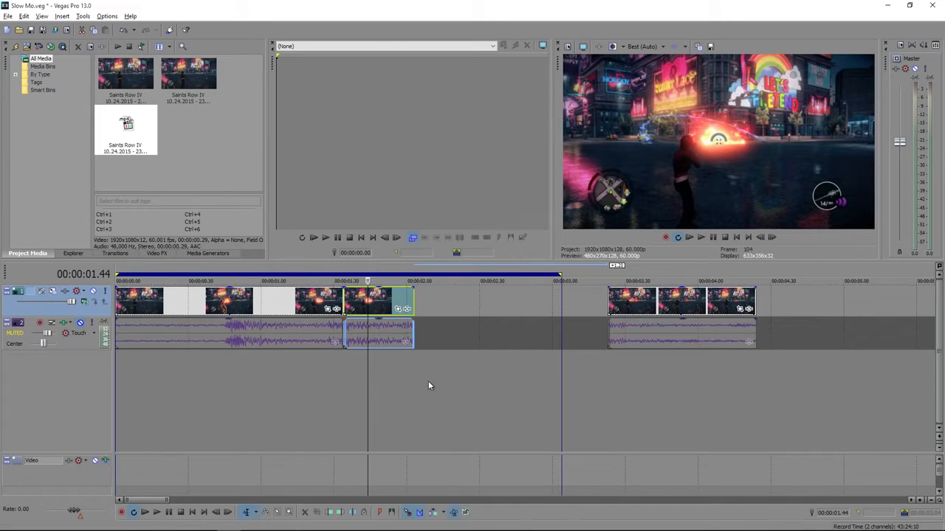
pyautogui.click(382, 305)
pyautogui.press('Delete')
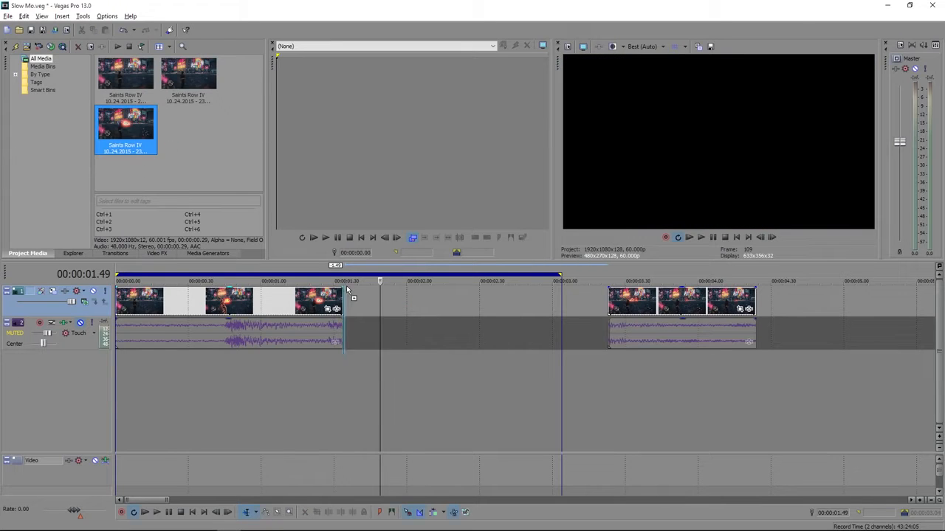
pyautogui.moveTo(354, 299); pyautogui.dragTo(349, 299)
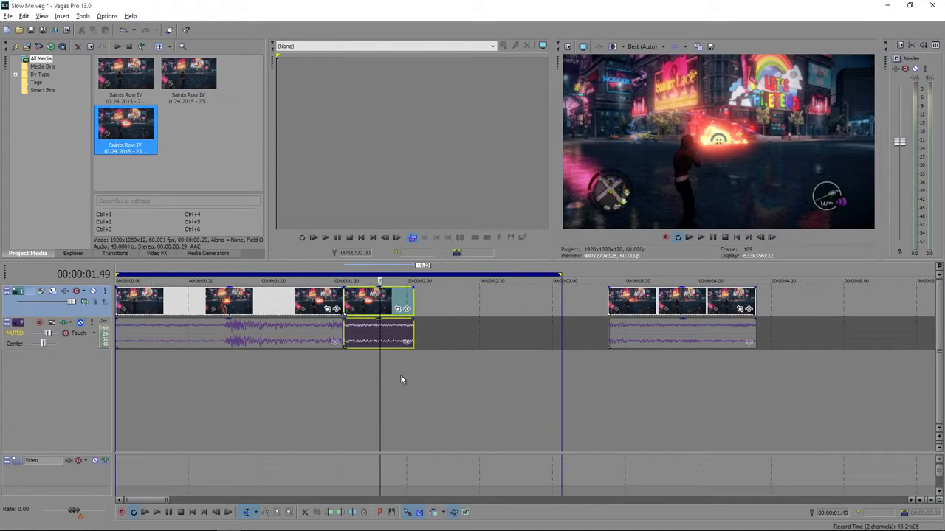
# Disable resampling for the subclip's video event
pyautogui.rightClick(358, 296)
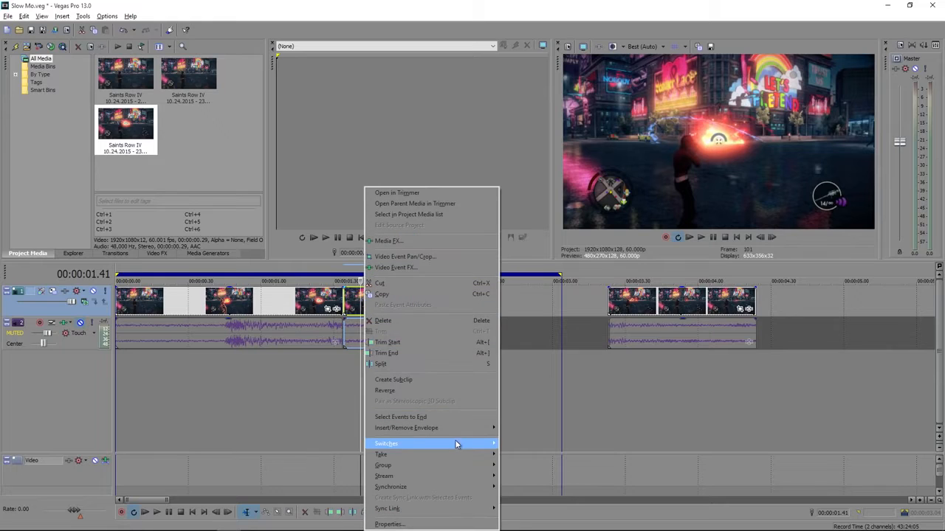
pyautogui.moveTo(456, 444)
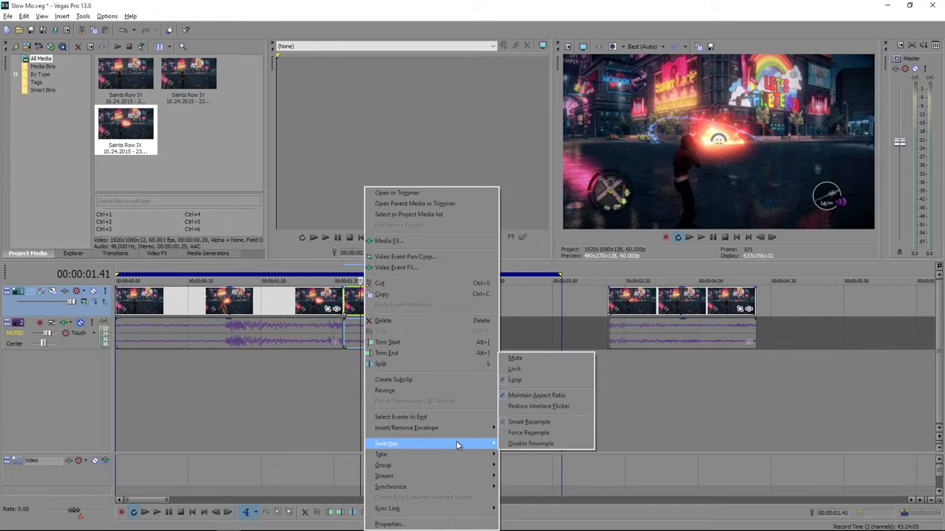
pyautogui.click(514, 445)
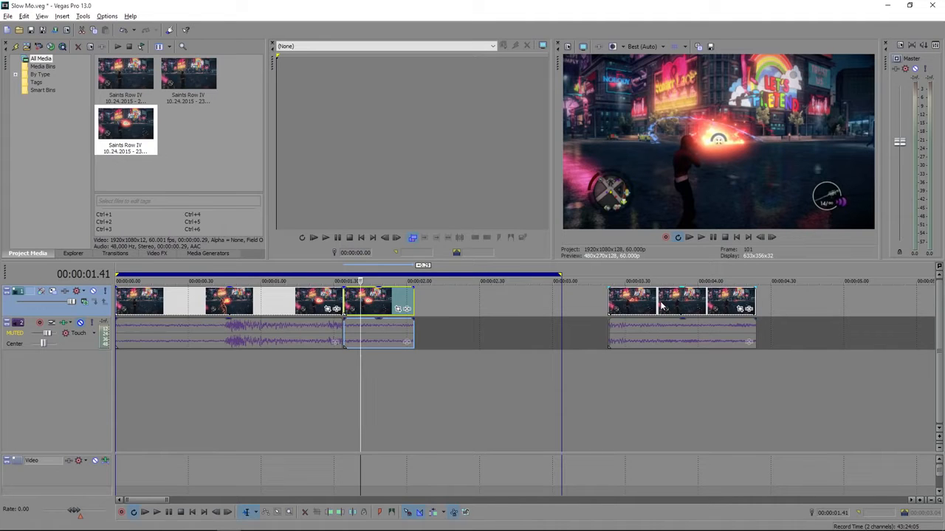
# Move the last segment back against the subclip's end and step frame by frame back through the explosion to the subclip's start
pyautogui.moveTo(662, 307); pyautogui.dragTo(457, 331)
pyautogui.click(415, 378)
pyautogui.press('Right')
pyautogui.press('Right')
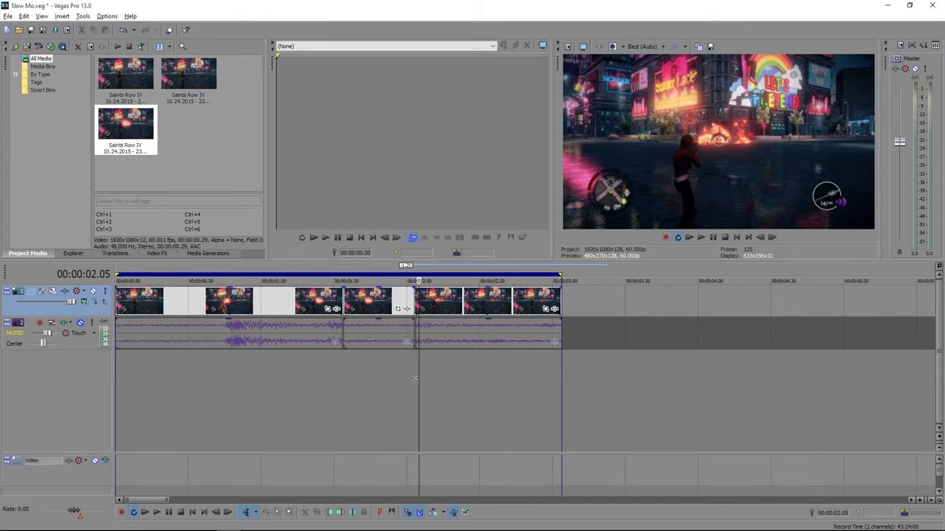
pyautogui.press('Left')
pyautogui.press('Left')
pyautogui.press('Left')
pyautogui.press('Left')
pyautogui.press('Left')
pyautogui.press('Left')
pyautogui.press('Left')
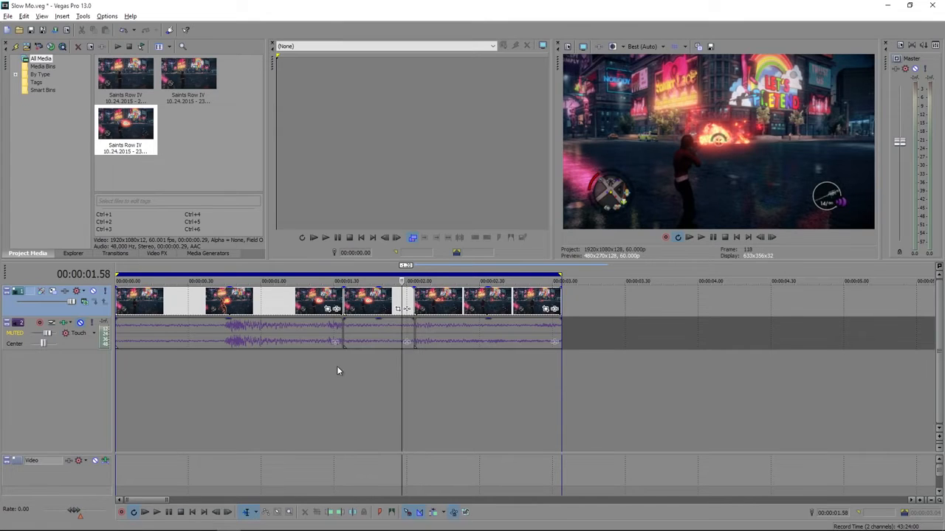
pyautogui.press('Left')
pyautogui.press('Left')
pyautogui.press('Left')
pyautogui.press('Left')
pyautogui.press('Left')
pyautogui.press('Left')
pyautogui.press('Left')
pyautogui.press('Left')
pyautogui.press('Left')
pyautogui.press('Left')
pyautogui.press('Left')
pyautogui.press('Left')
pyautogui.press('Left')
pyautogui.press('Left')
pyautogui.press('Left')
pyautogui.press('Left')
pyautogui.press('Left')
pyautogui.press('Left')
pyautogui.press('Left')
pyautogui.press('Left')
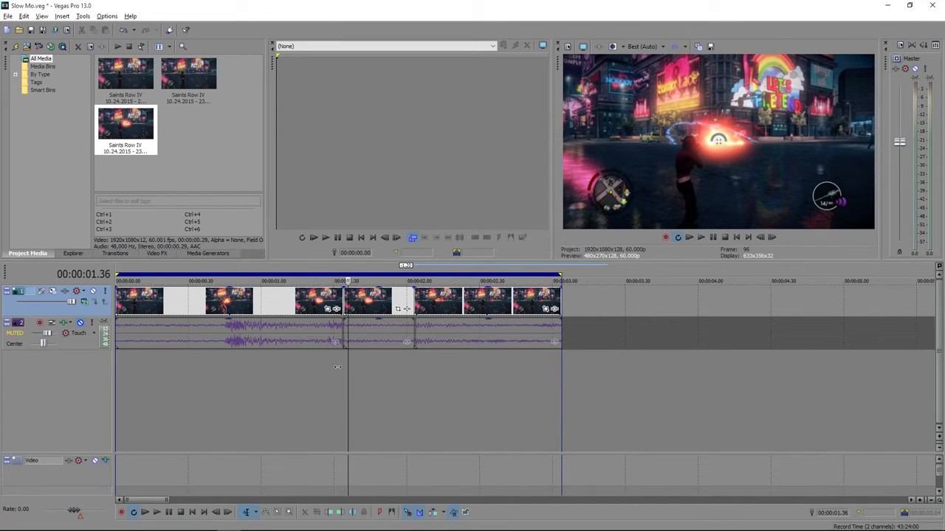
pyautogui.press('Left')
pyautogui.press('Left')
pyautogui.press('Left')
pyautogui.press('Left')
# Move the last segment along the timeline to start at about 00:00:05.10, leaving a wide gap behind the subclip
pyautogui.moveTo(440, 315); pyautogui.dragTo(829, 307)
pyautogui.scroll(-2, 423, 394)
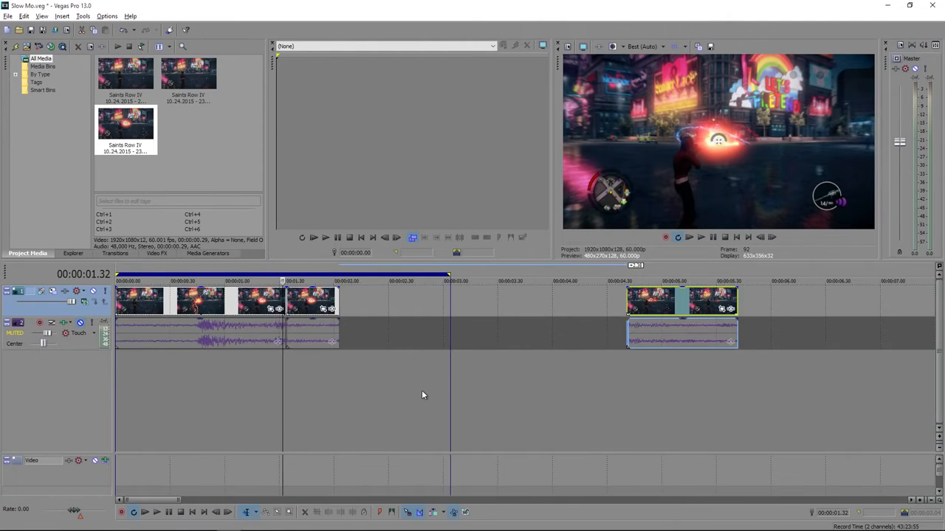
pyautogui.moveTo(653, 304); pyautogui.dragTo(704, 308)
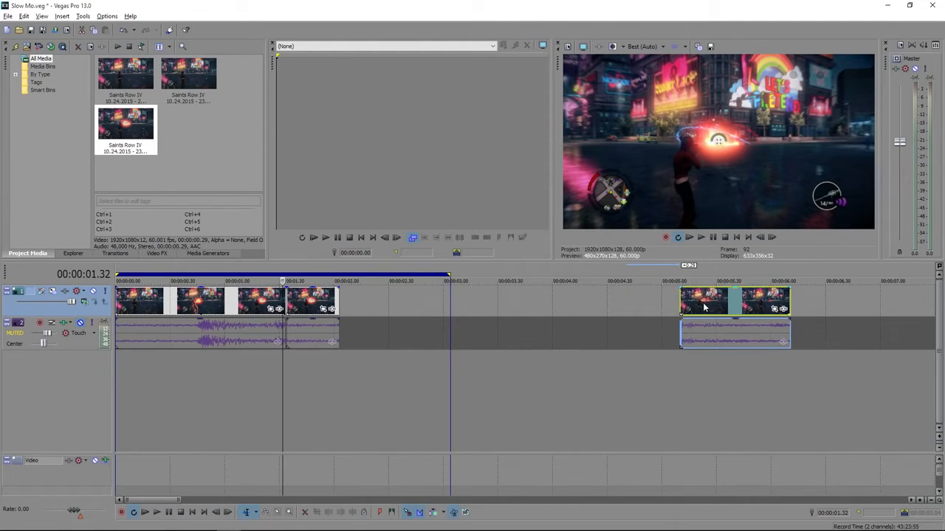
# Time-stretch the subclip to end at about 00:00:05.26 and move the last segment up against its end
pyautogui.click(339, 298)
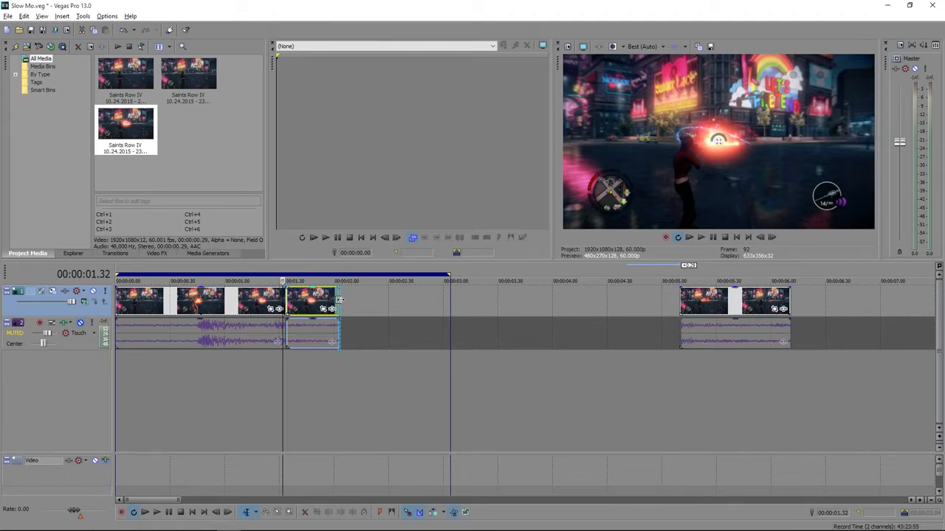
pyautogui.moveTo(339, 299); pyautogui.dragTo(779, 310)
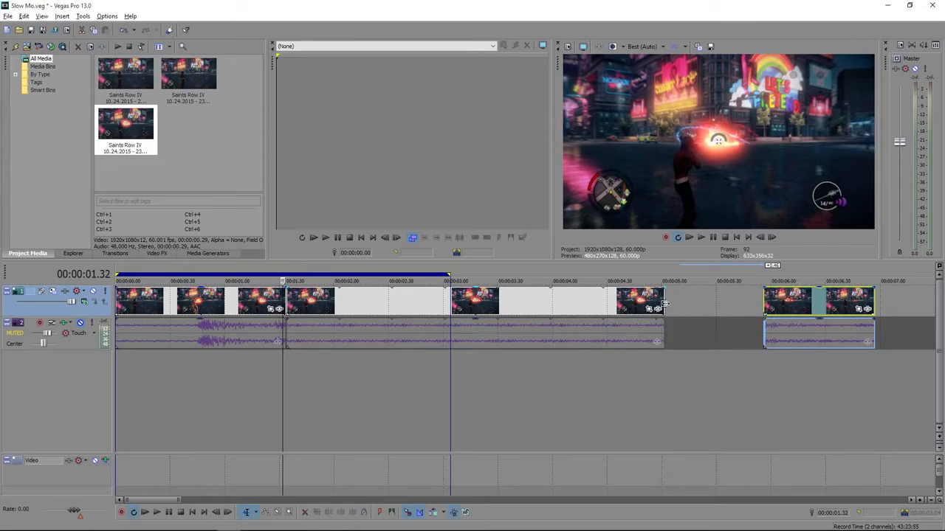
pyautogui.moveTo(665, 303); pyautogui.dragTo(708, 308)
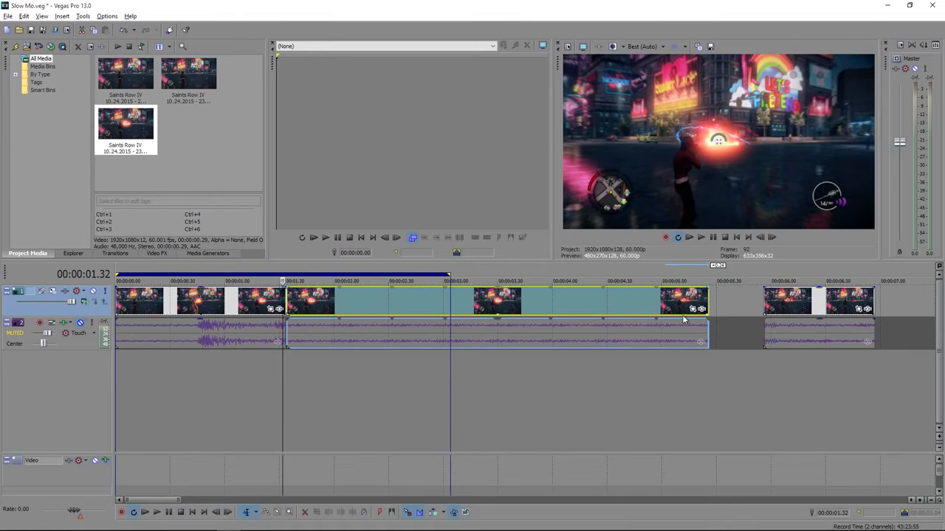
pyautogui.moveTo(782, 323); pyautogui.dragTo(733, 310)
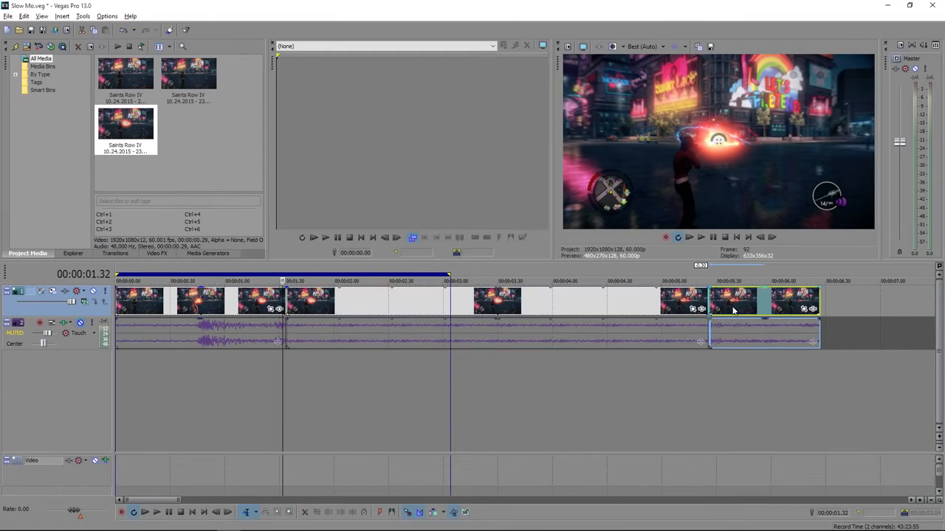
# Examine the frames on both sides of the cut between the stretched subclip and the last segment
pyautogui.click(711, 359)
pyautogui.press('Left')
pyautogui.press('Left')
pyautogui.press('Left')
pyautogui.press('Left')
pyautogui.press('Left')
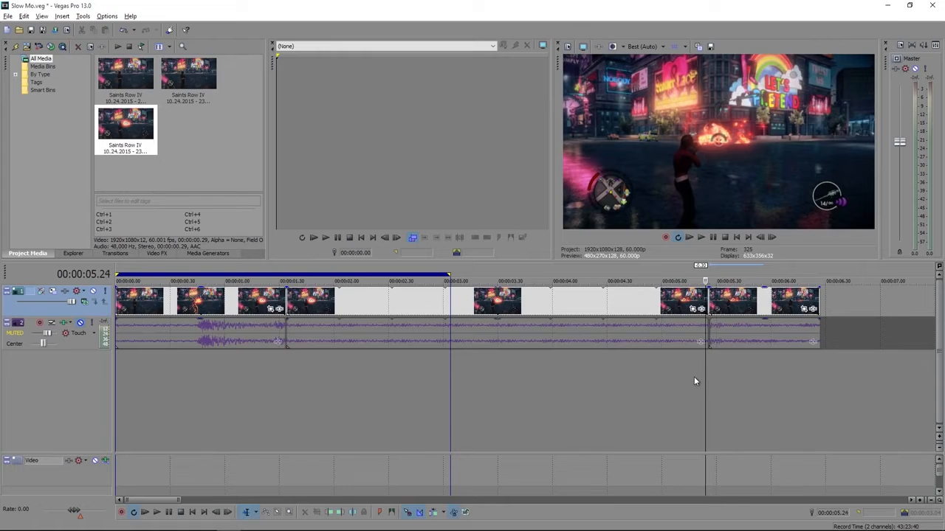
pyautogui.scroll(3, 694, 381)
pyautogui.press('Right')
pyautogui.press('Right')
pyautogui.press('Right')
pyautogui.press('Right')
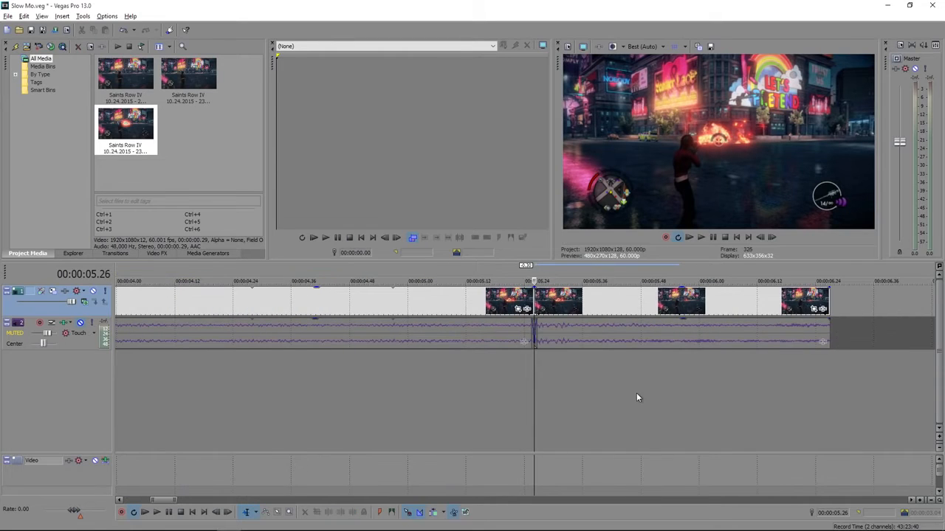
pyautogui.press('Right')
pyautogui.press('Right')
pyautogui.press('Left')
pyautogui.press('Left')
pyautogui.press('Left')
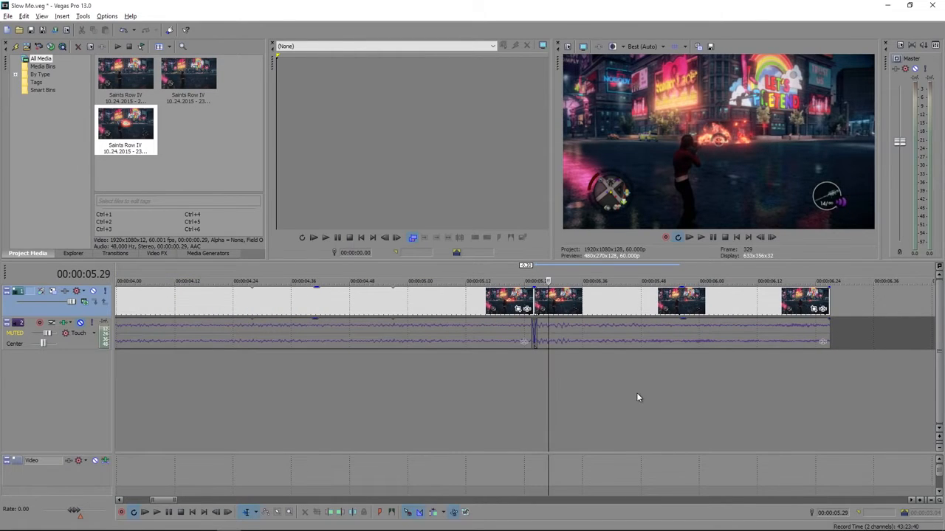
pyautogui.press('Left')
pyautogui.press('Left')
pyautogui.press('Left')
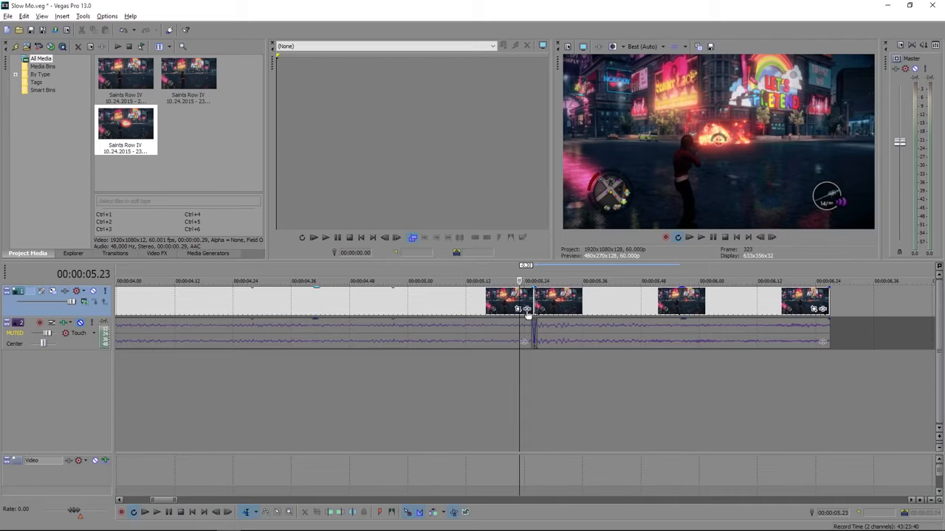
# Add the TwixtorPRO video event effect to the stretched subclip
pyautogui.click(526, 309)
pyautogui.click(465, 298)
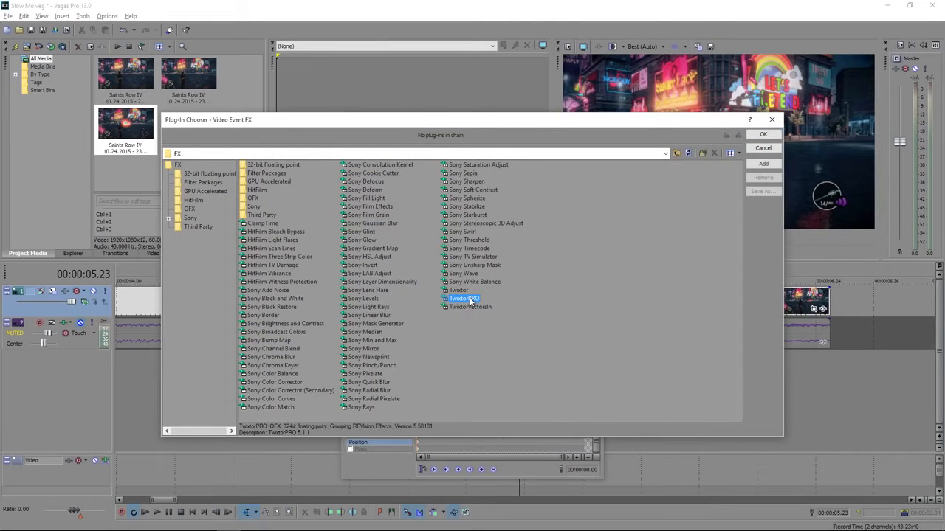
pyautogui.click(764, 136)
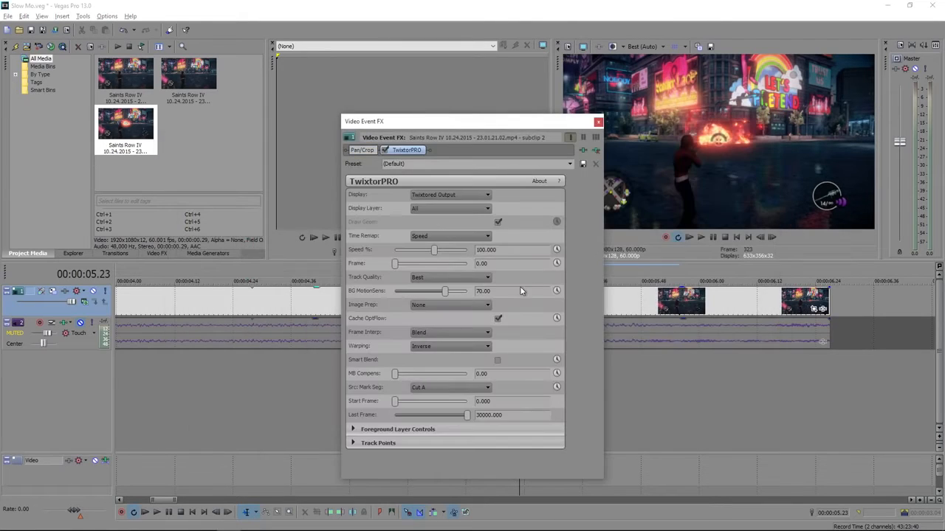
# Set TwixtorPRO's Speed % to 12.5 and BG MotionSens to 0, leaving the effect settings closed
pyautogui.moveTo(480, 250); pyautogui.dragTo(463, 256)
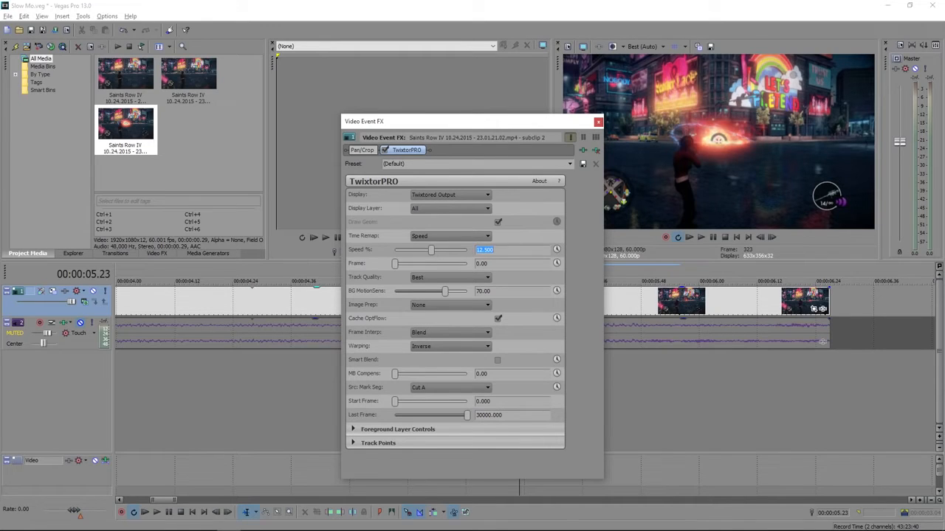
pyautogui.click(515, 291)
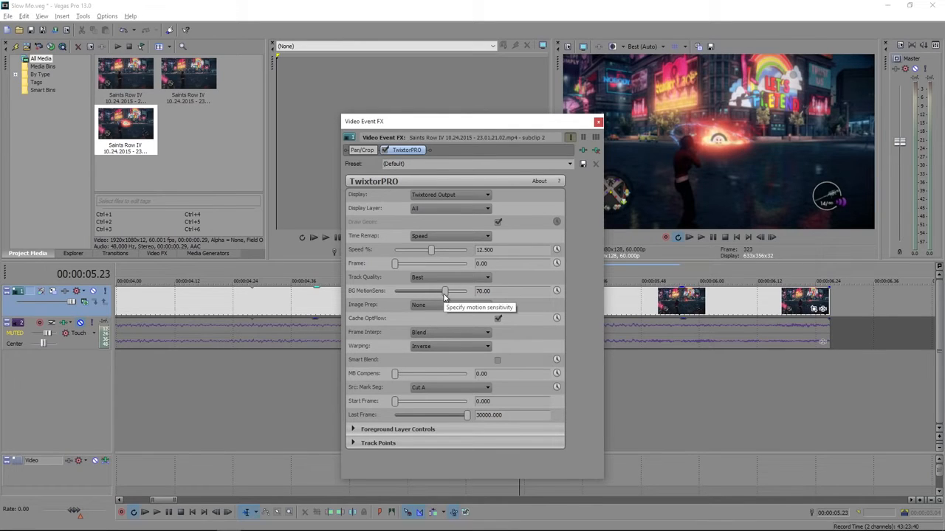
pyautogui.moveTo(444, 296); pyautogui.dragTo(385, 299)
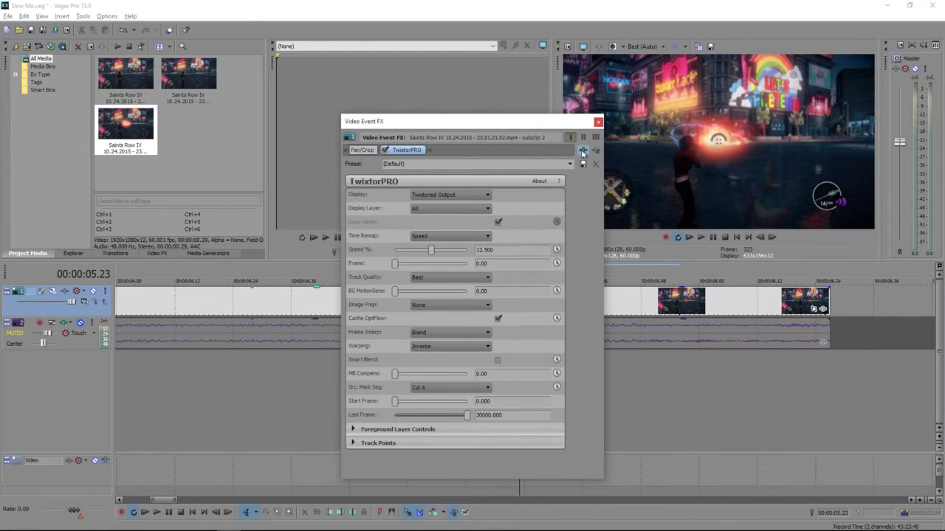
pyautogui.click(598, 122)
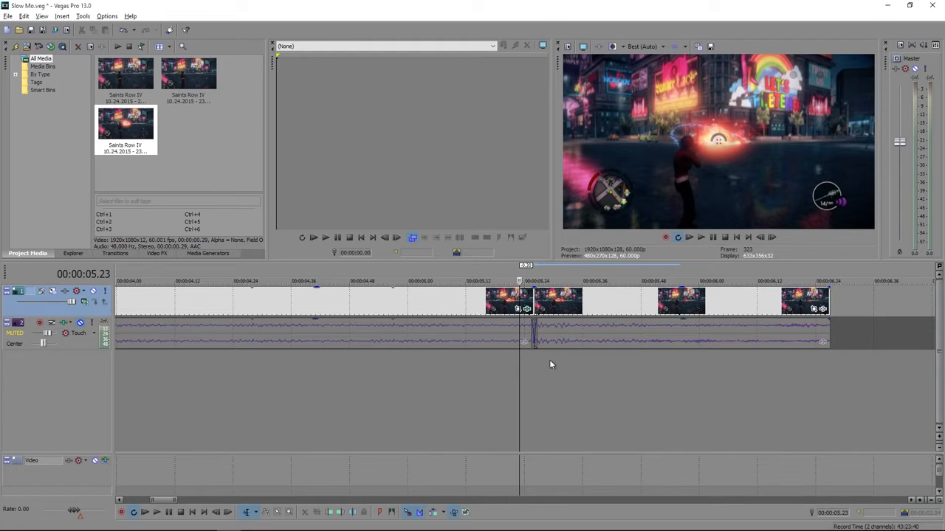
# Set the loop region to span the whole edit from 00:00:00.00 to 00:00:06.27, with the stretched subclip selected
pyautogui.scroll(-4, 546, 363)
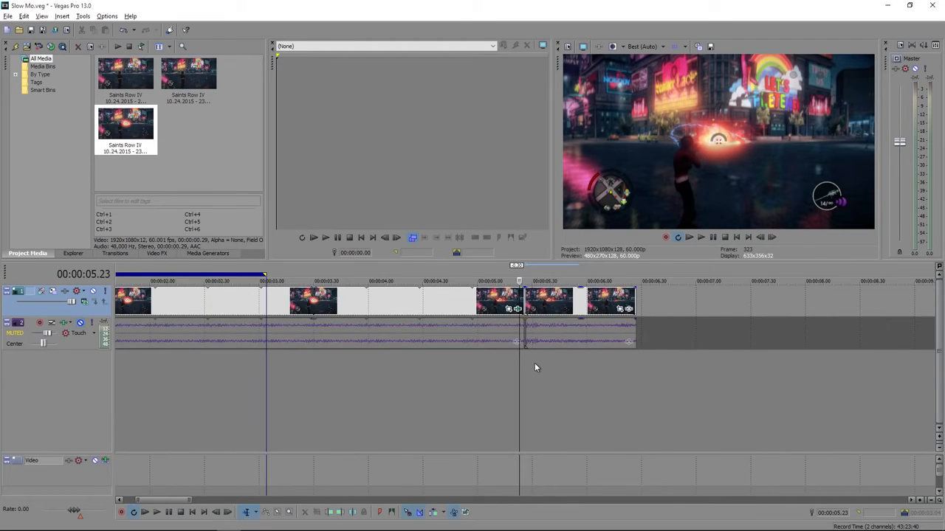
pyautogui.moveTo(636, 363); pyautogui.dragTo(85, 371)
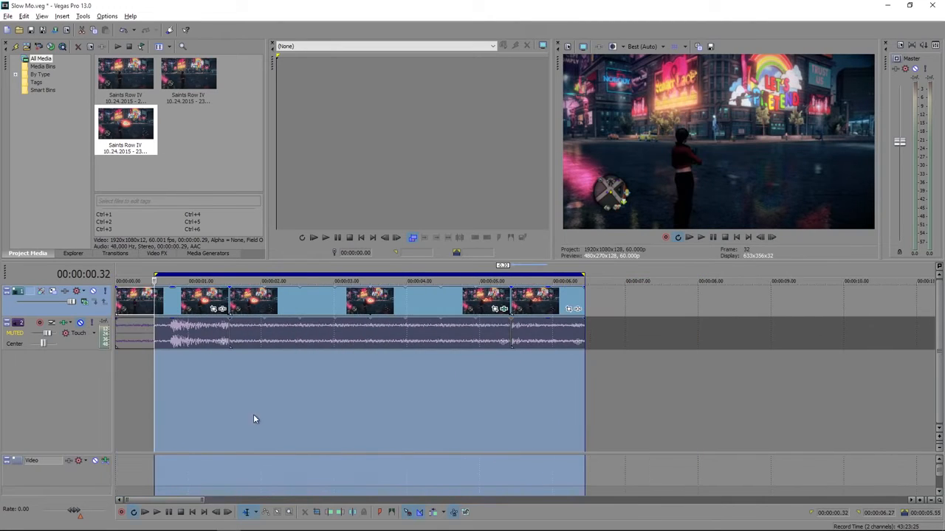
pyautogui.doubleClick(389, 310)
pyautogui.moveTo(585, 368); pyautogui.dragTo(77, 388)
# Play back the looped edit from the start to check the slow-motion explosion
pyautogui.press('space')
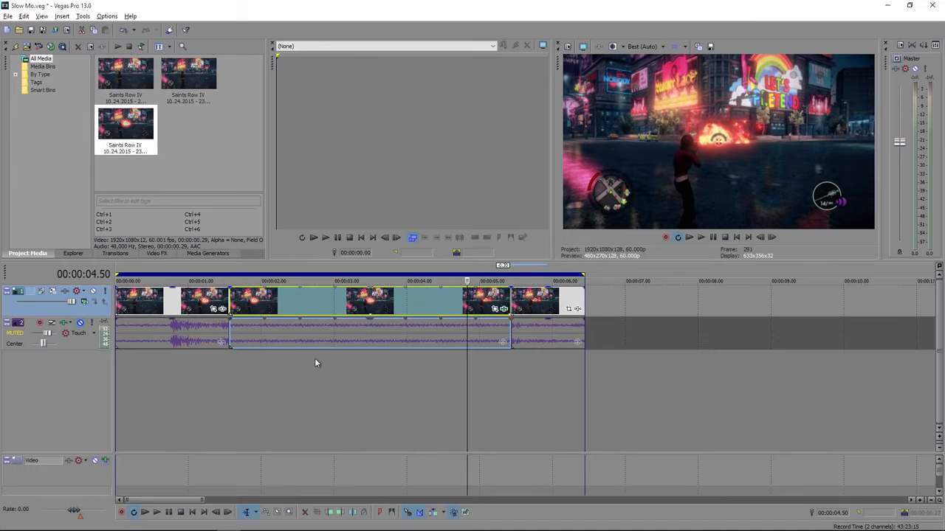
pyautogui.press('space')
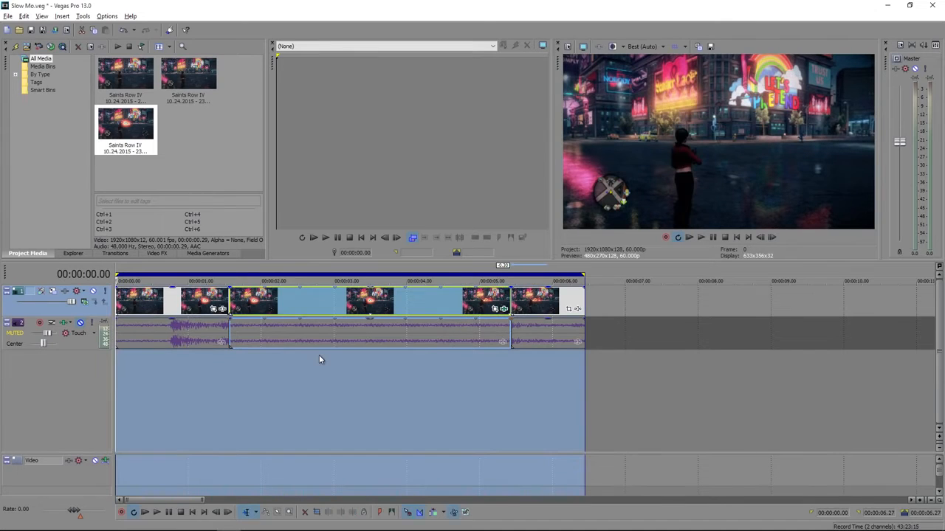
pyautogui.press('space')
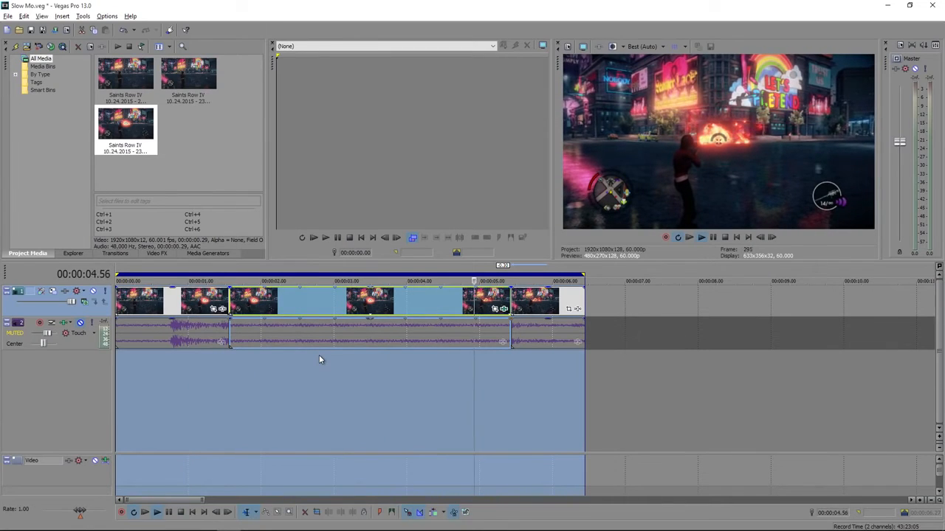
pyautogui.press('space')
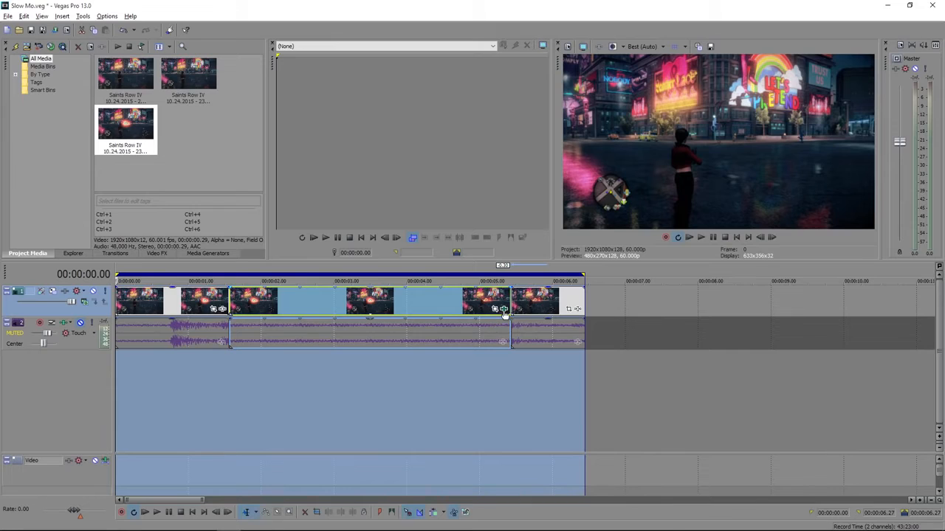
# Raise TwixtorPRO's BG MotionSens on the stretched subclip to 100 and play the edit again
pyautogui.click(504, 309)
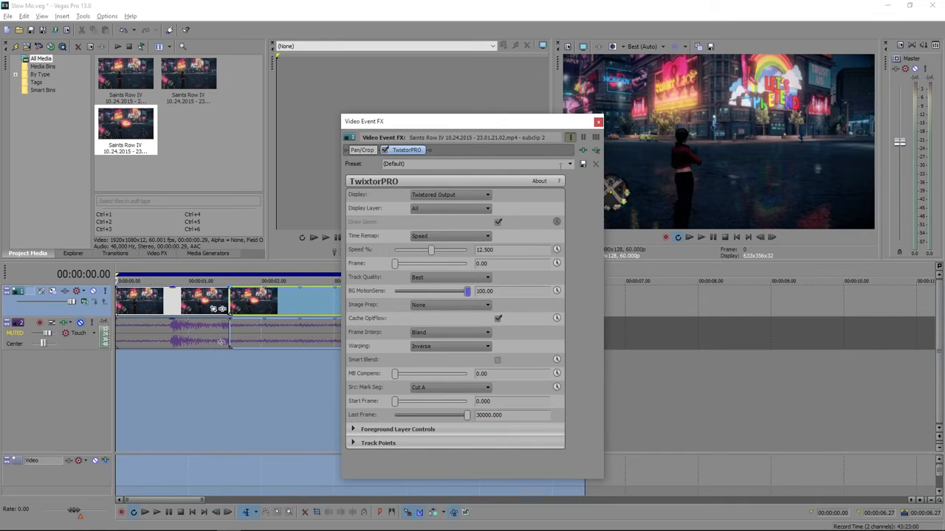
pyautogui.click(598, 121)
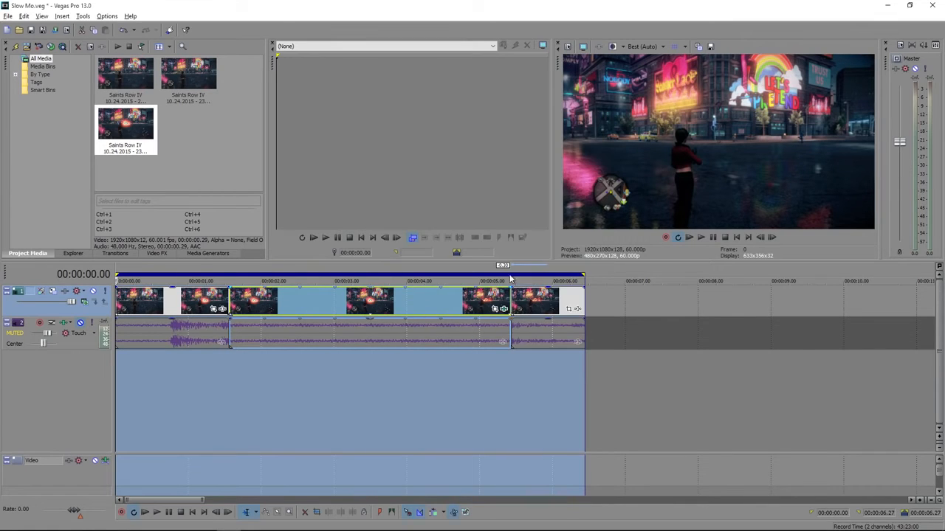
pyautogui.press('space')
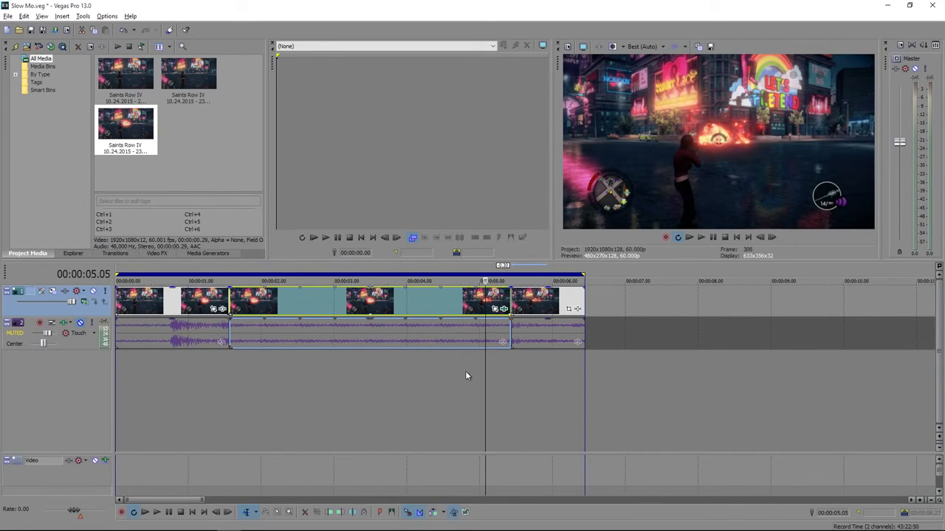
# Replay the looped edit and step frame by frame through the transition from the stretched subclip to the last clip
pyautogui.press('space')
pyautogui.press('space')
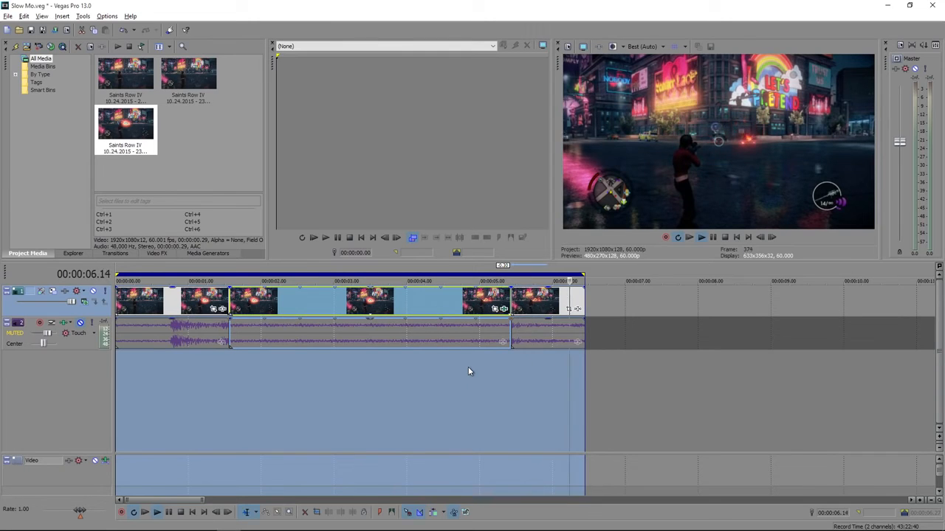
pyautogui.click(507, 363)
pyautogui.scroll(1, 505, 369)
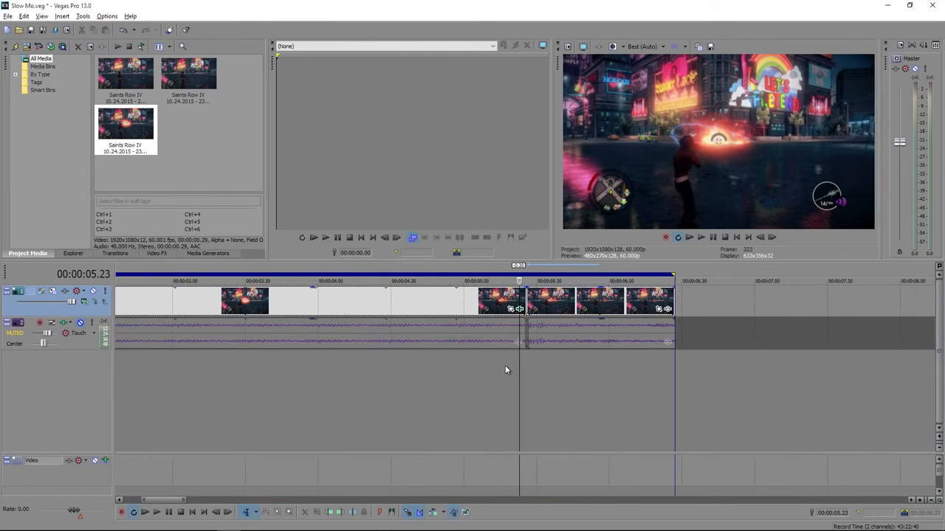
pyautogui.press('Right')
pyautogui.press('Right')
pyautogui.press('Right')
pyautogui.press('Right')
pyautogui.press('Right')
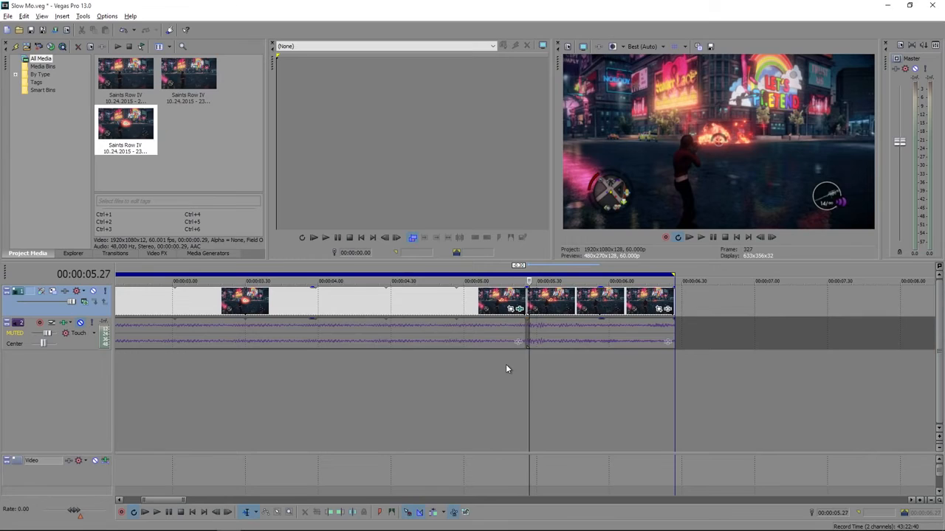
# Trim the end of the stretched subclip back to 00:00:05.18 and close the gap to the last clip
pyautogui.press('Left')
pyautogui.press('Left')
pyautogui.press('Left')
pyautogui.press('Left')
pyautogui.press('Left')
pyautogui.press('Left')
pyautogui.press('Left')
pyautogui.press('Left')
pyautogui.press('Left')
pyautogui.press('Left')
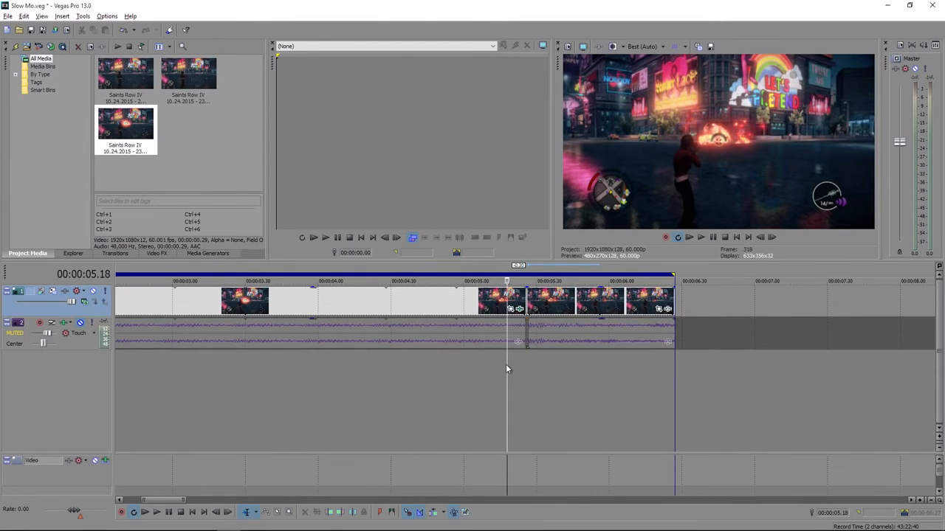
pyautogui.press('Left')
pyautogui.press('Right')
pyautogui.press('Right')
pyautogui.press('Left')
pyautogui.moveTo(525, 295)
pyautogui.mouseDown()
pyautogui.moveTo(506, 295)
pyautogui.moveTo(554, 306)
pyautogui.moveTo(537, 305)
pyautogui.mouseUp()
# Step through the frames around the new cut between the stretched subclip and the last clip to check the transition
pyautogui.press('Right')
pyautogui.press('Right')
pyautogui.press('Right')
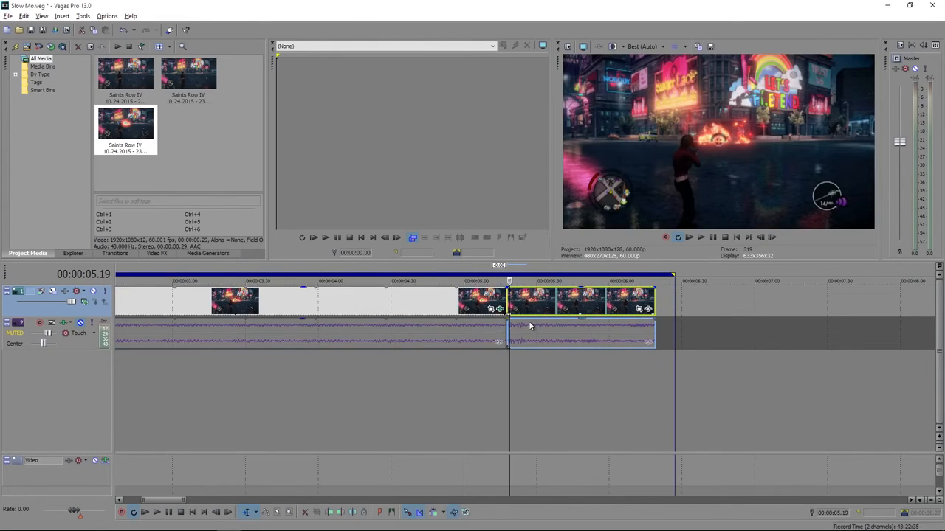
pyautogui.press('Left')
pyautogui.press('Left')
pyautogui.press('Left')
pyautogui.press('Left')
pyautogui.press('Left')
pyautogui.press('Left')
pyautogui.press('Left')
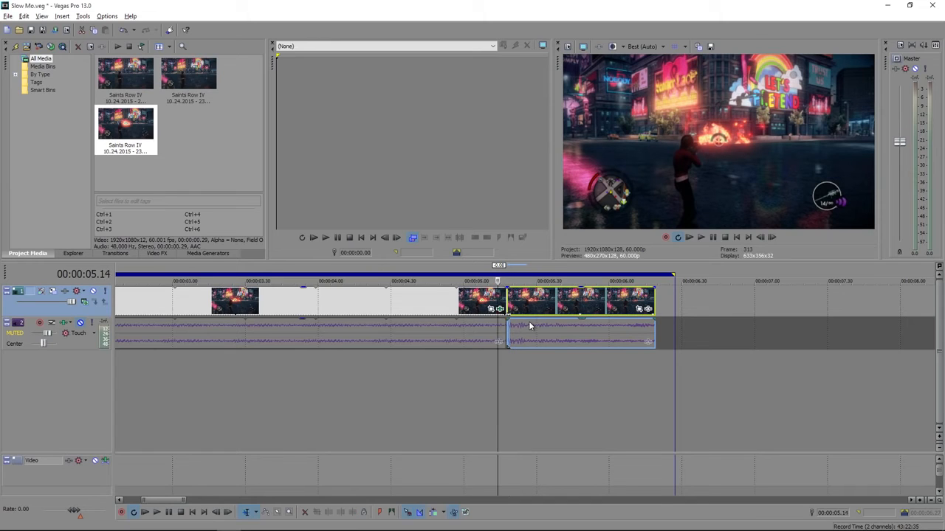
pyautogui.press('Right')
pyautogui.press('Right')
pyautogui.scroll(-10, 562, 408)
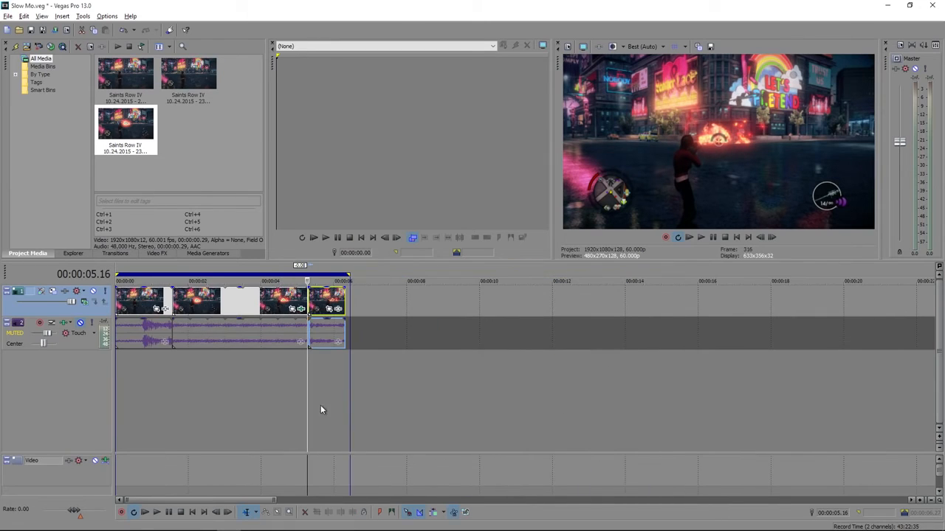
# Set the loop region to the shortened edit from 00:00:00.00 to 00:00:06.19 and play it from the start
pyautogui.moveTo(345, 383); pyautogui.dragTo(99, 404)
pyautogui.doubleClick(192, 392)
pyautogui.scroll(4, 226, 392)
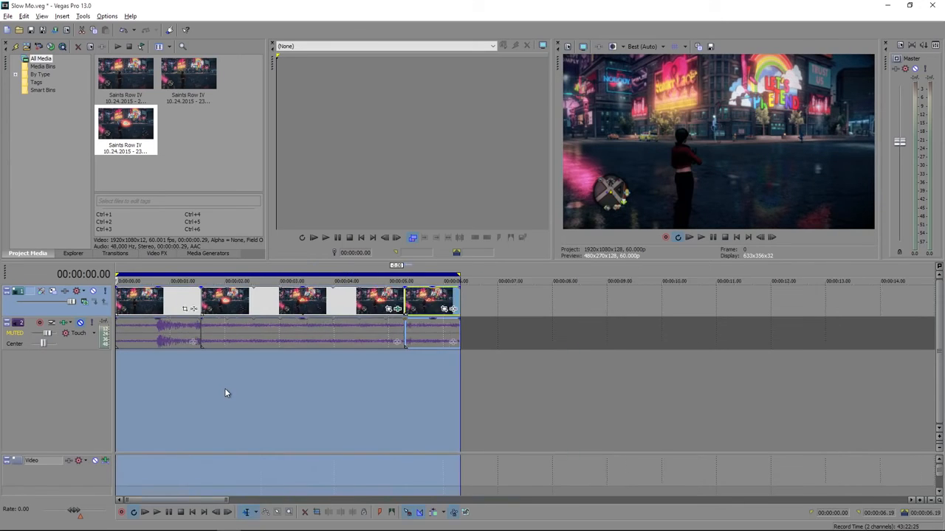
pyautogui.press('space')
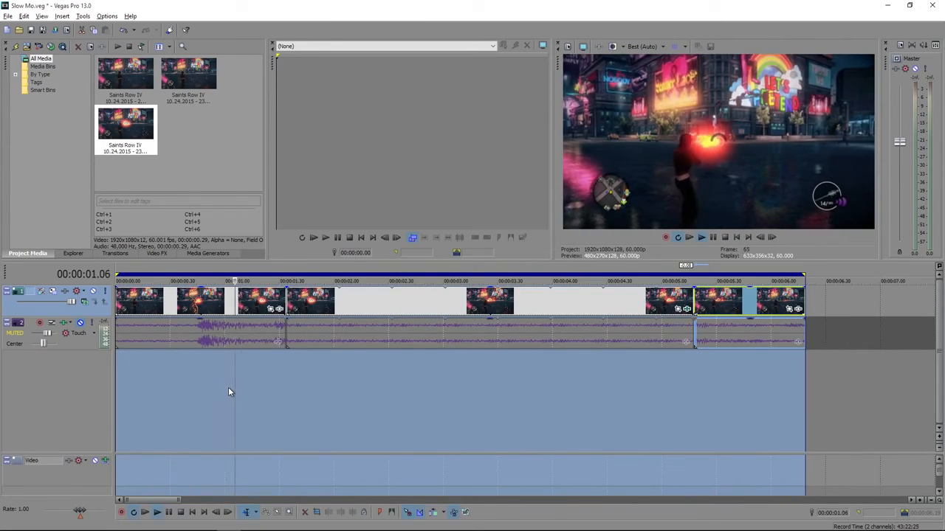